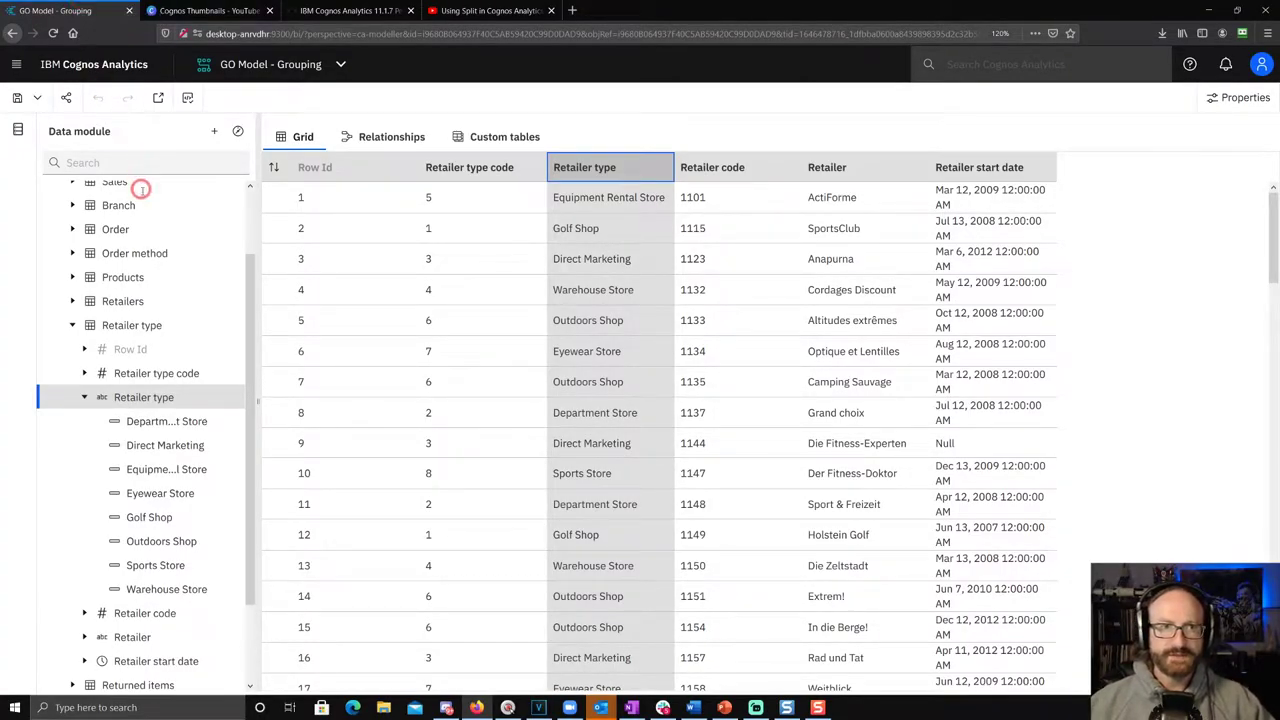
- Scroll to the Retailer type column in the data module tree and bring up its actions menu
{"action": "scroll", "coordinate": [143, 190], "scroll_direction": "up", "scroll_amount": 1}
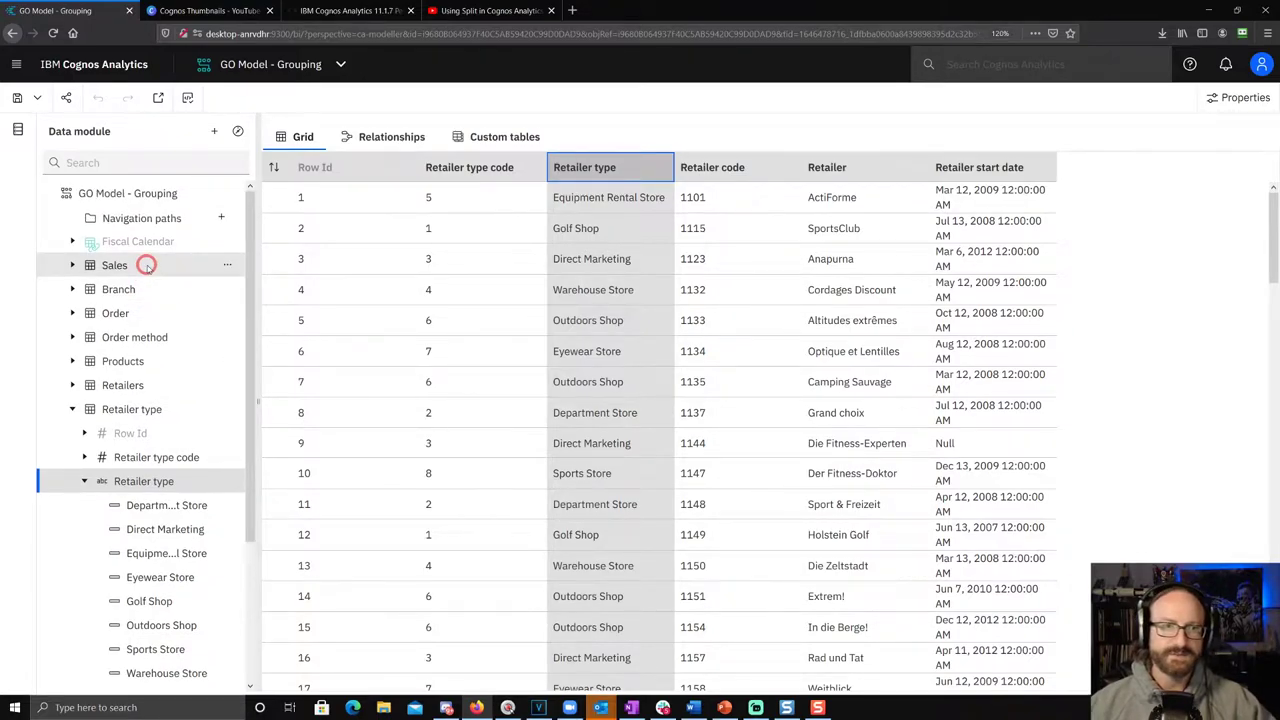
{"action": "scroll", "coordinate": [148, 266], "scroll_direction": "down", "scroll_amount": 3}
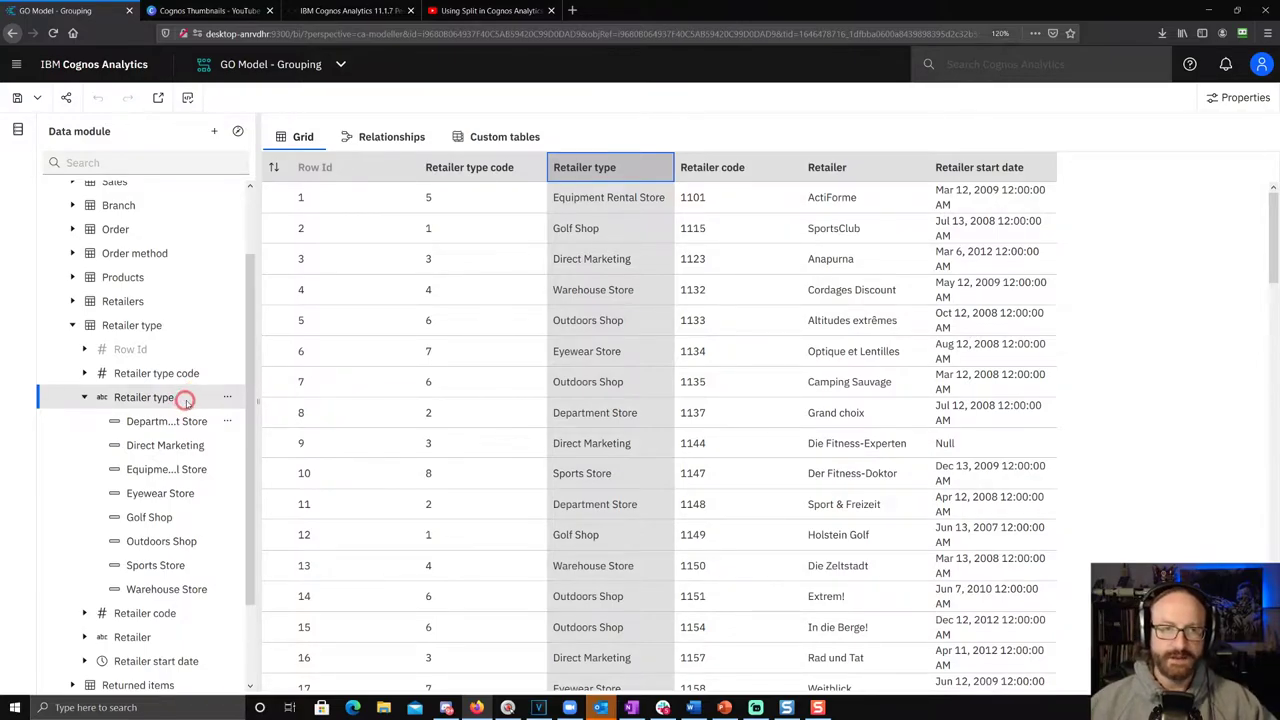
{"action": "left_click", "coordinate": [222, 397]}
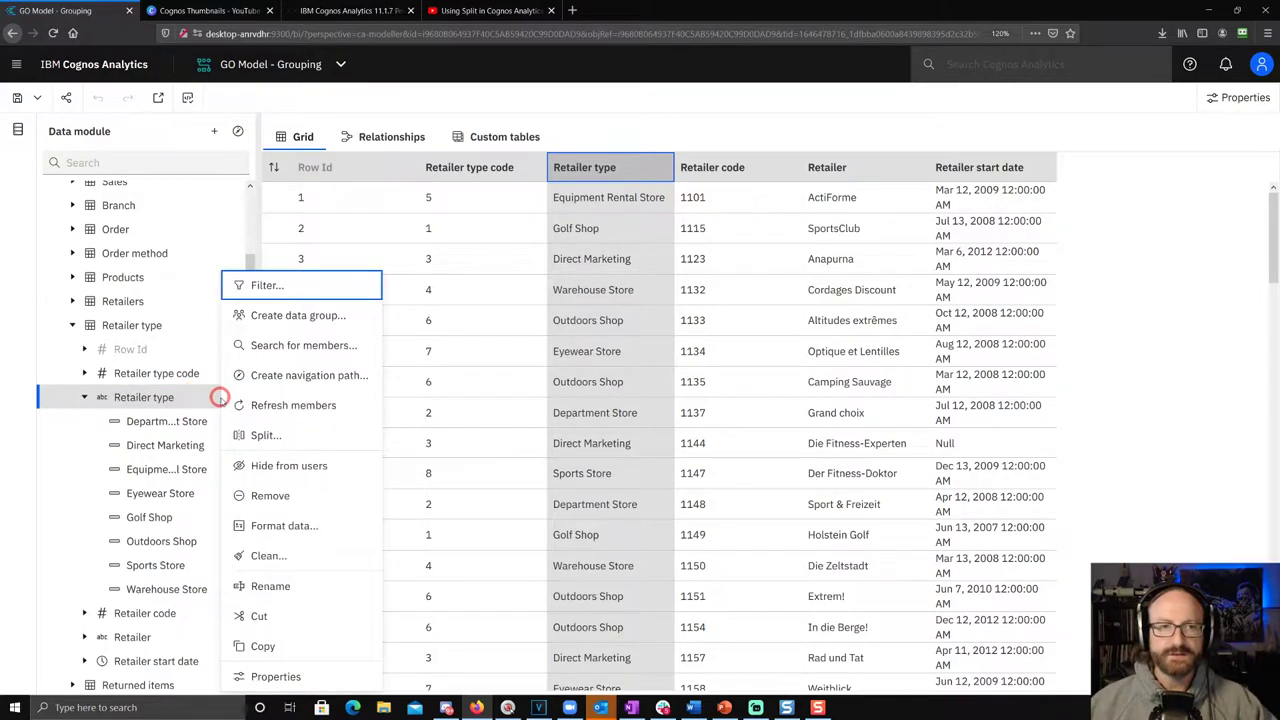
- Choose 'Create data group...' from the Retailer type actions menu
{"action": "left_click", "coordinate": [320, 318]}
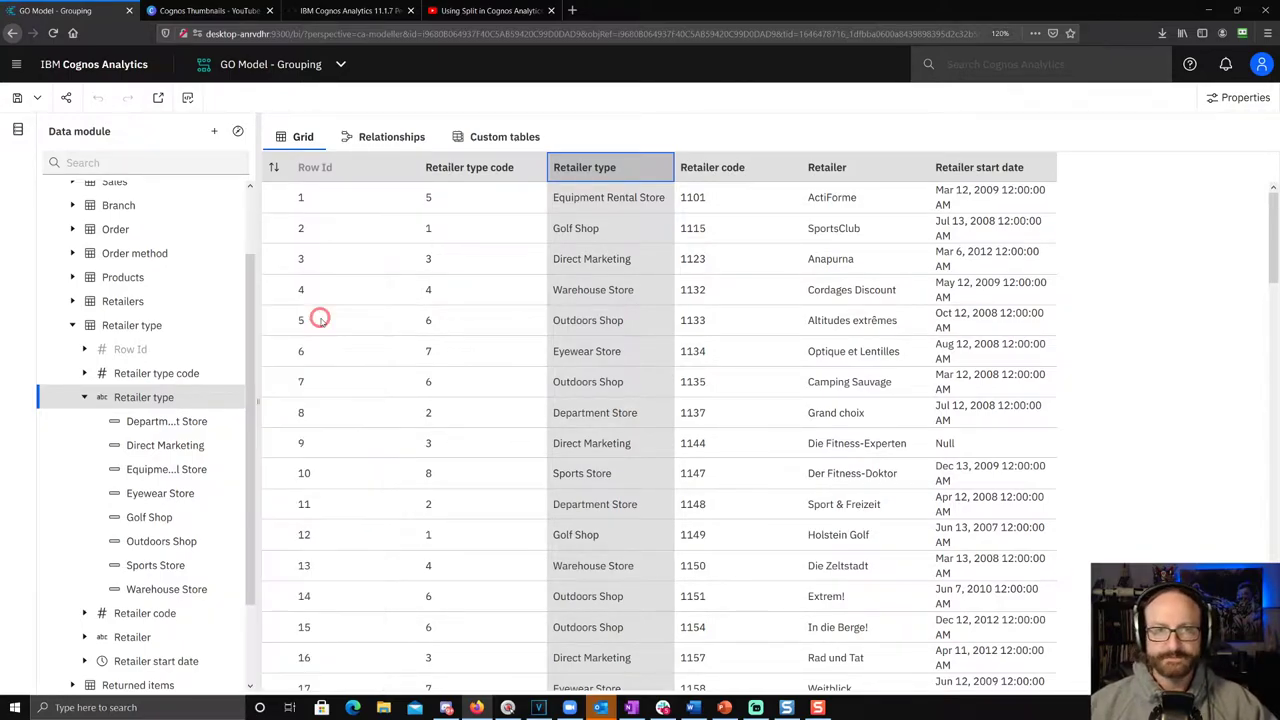
- Rename the data group from 'Retailer type (Group)' to 'Retailer Channels' and add a new empty group
{"action": "left_click", "coordinate": [491, 183]}
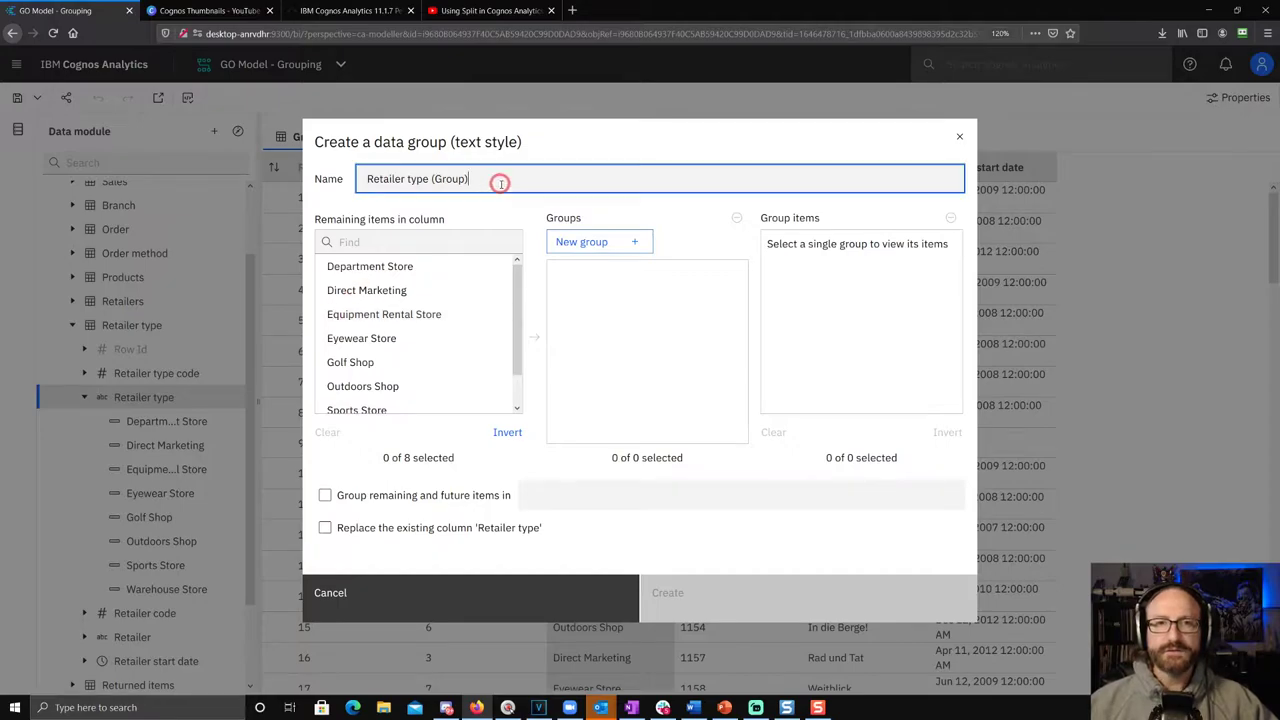
{"action": "left_click_drag", "start_coordinate": [491, 183], "coordinate": [351, 183]}
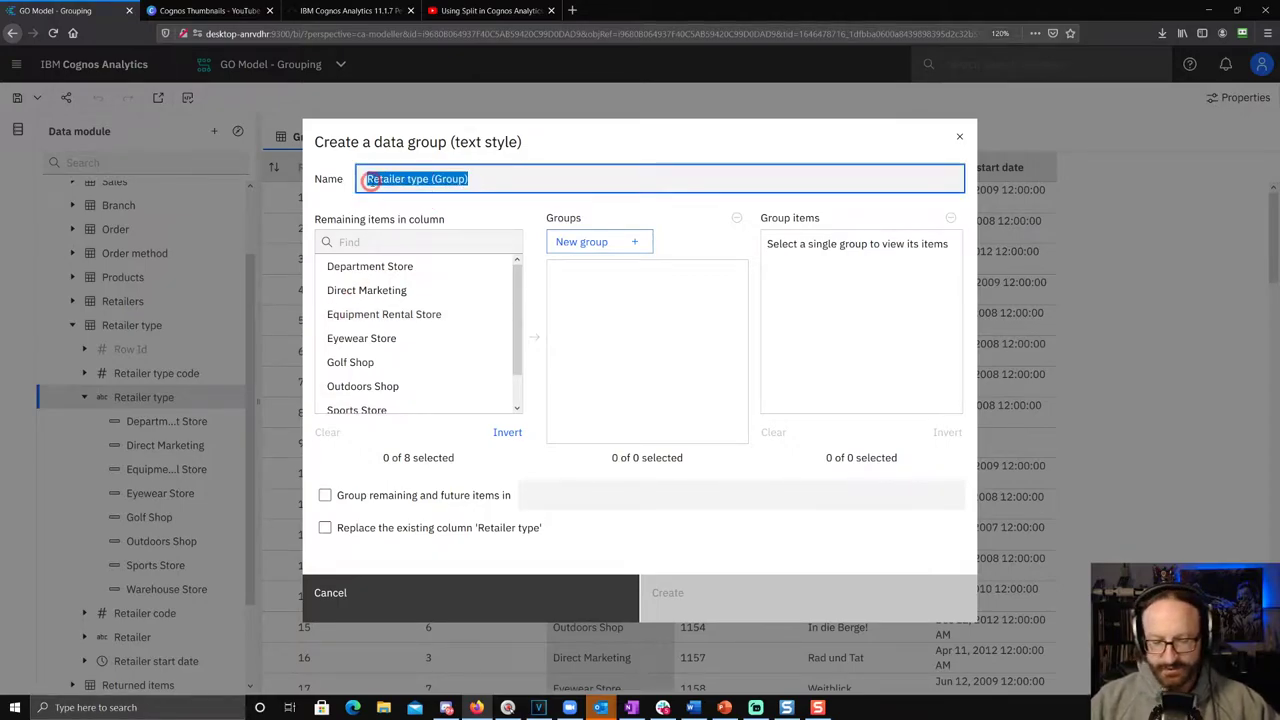
{"action": "key", "text": "BackSpace"}
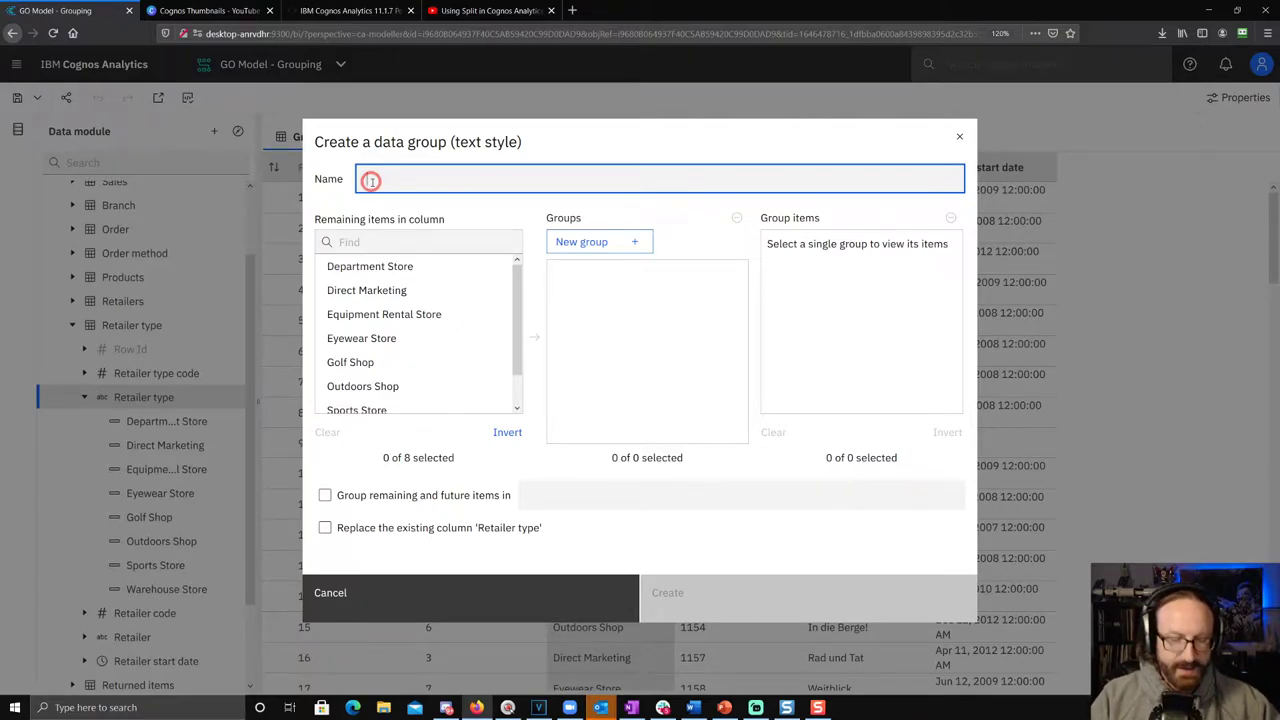
{"action": "type", "text": "Re"}
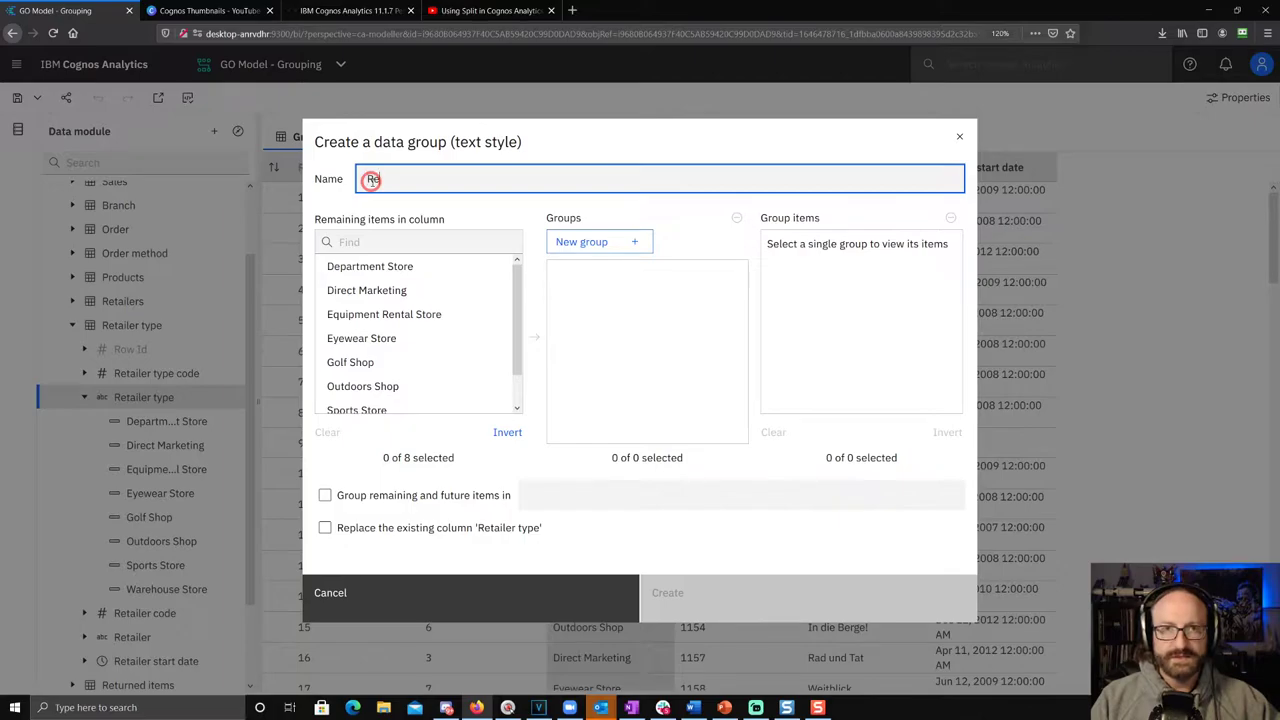
{"action": "type", "text": "tailer Channels"}
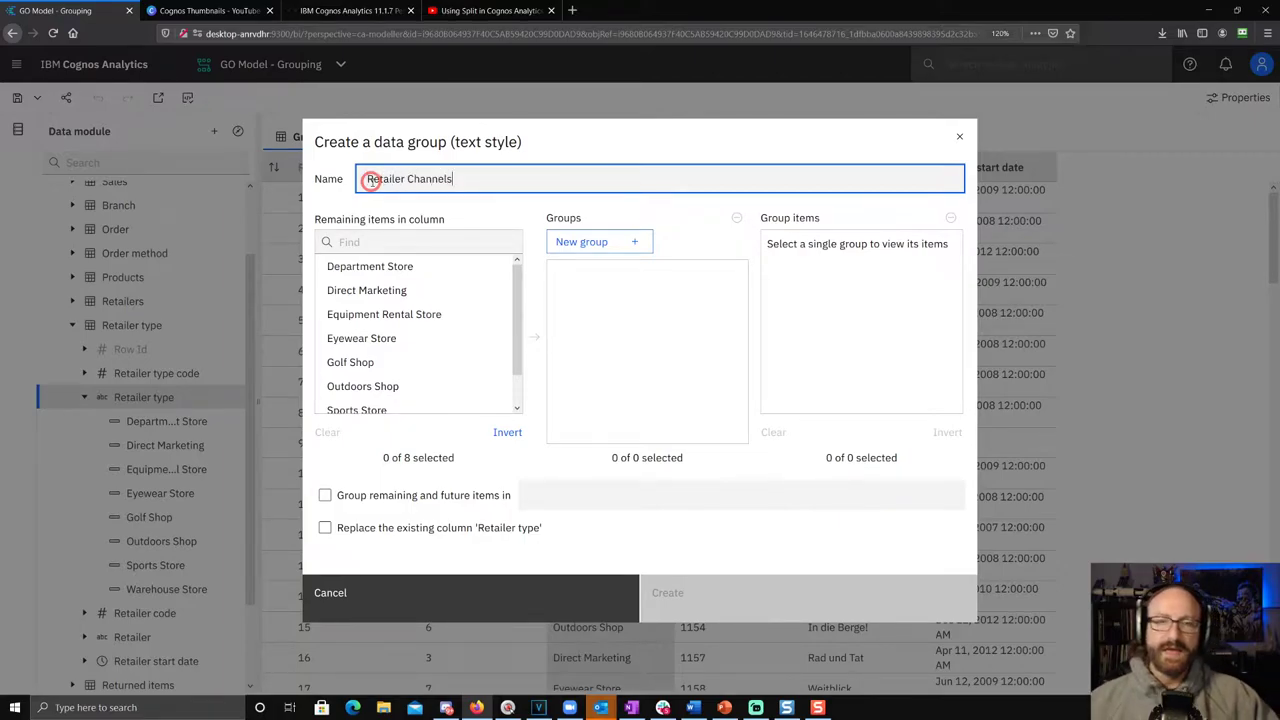
{"action": "left_click", "coordinate": [628, 243]}
- Add a new group and name it 'Specialty Channel'
{"action": "left_click", "coordinate": [628, 279]}
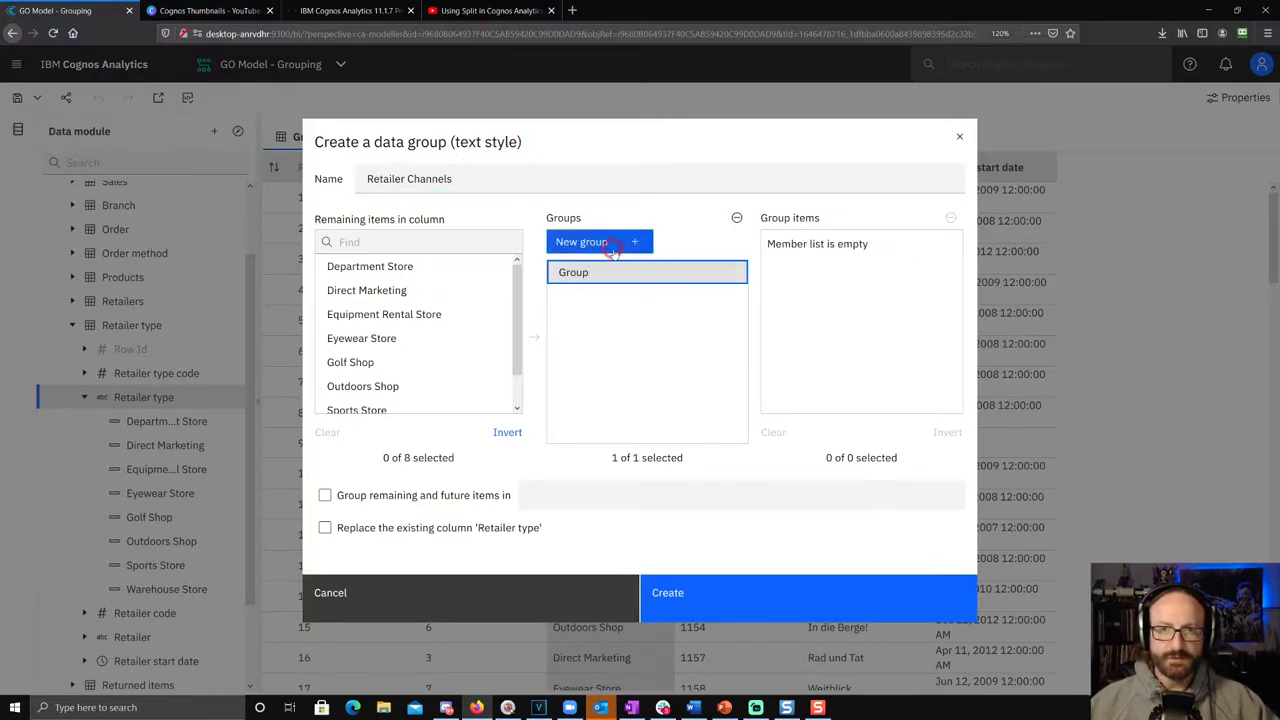
{"action": "left_click_drag", "start_coordinate": [594, 278], "coordinate": [551, 269]}
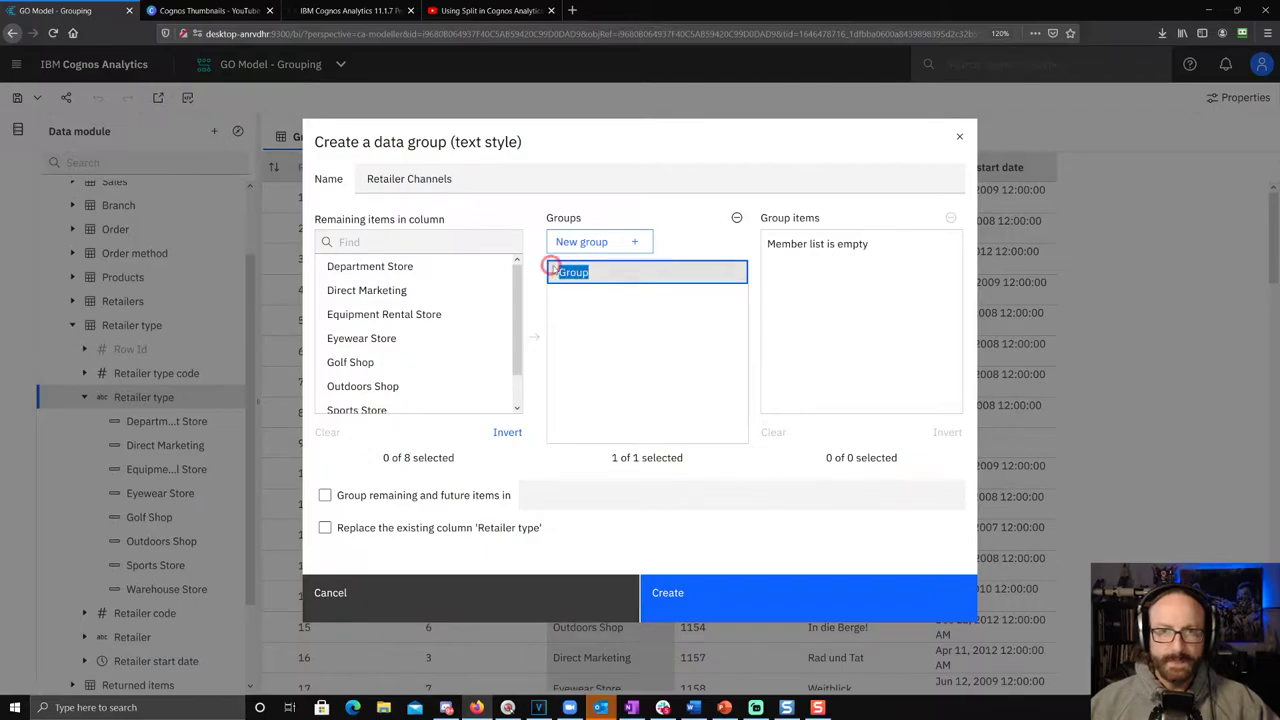
{"action": "type", "text": "Specialty Channel"}
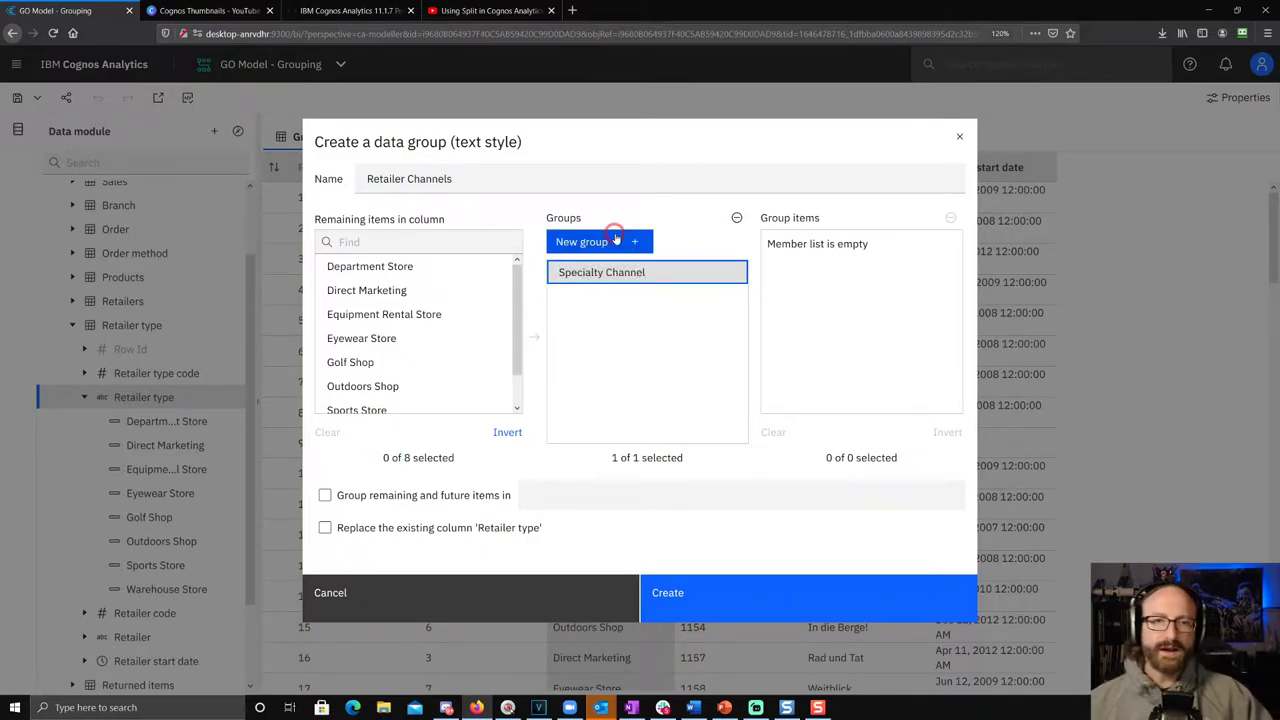
{"action": "key", "text": "Return"}
- Move Eyewear Store, Golf Shop, Outdoors Shop and Sports Store into Specialty Channel
{"action": "left_click_drag", "start_coordinate": [514, 280], "coordinate": [517, 318]}
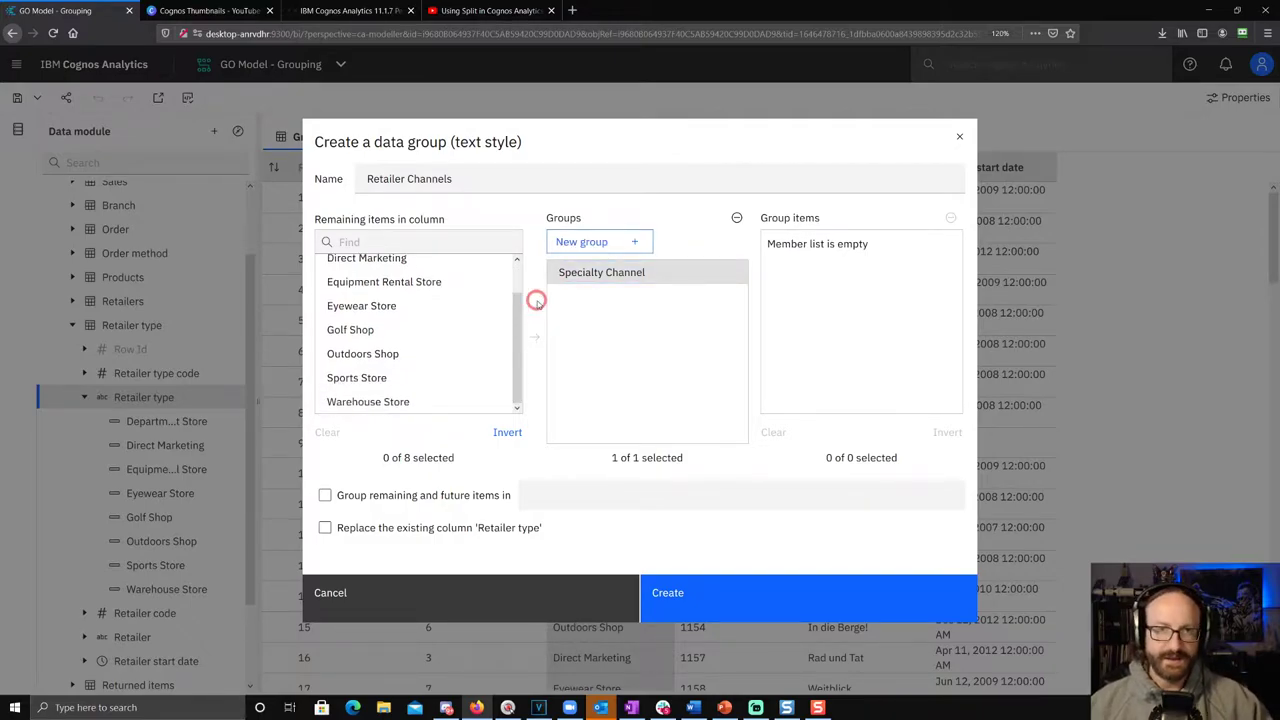
{"action": "left_click", "coordinate": [395, 307]}
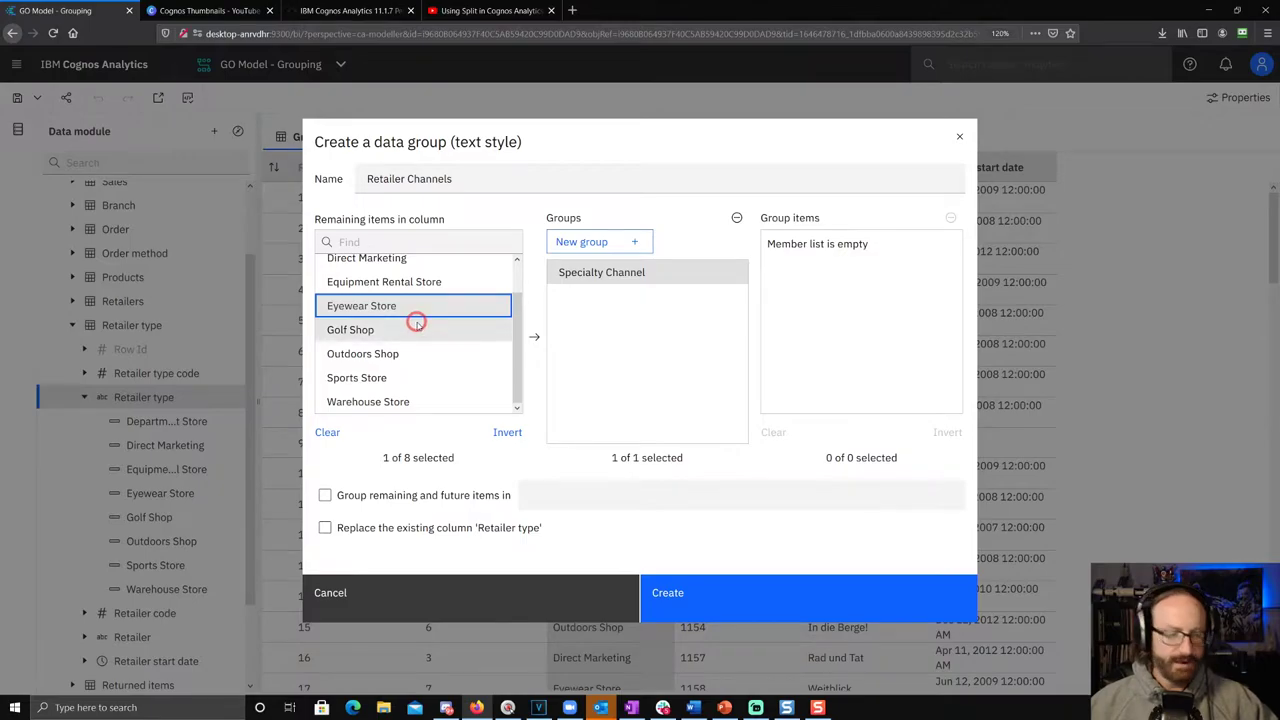
{"action": "left_click", "coordinate": [383, 329], "text": "ctrl"}
{"action": "left_click", "coordinate": [390, 355], "text": "ctrl"}
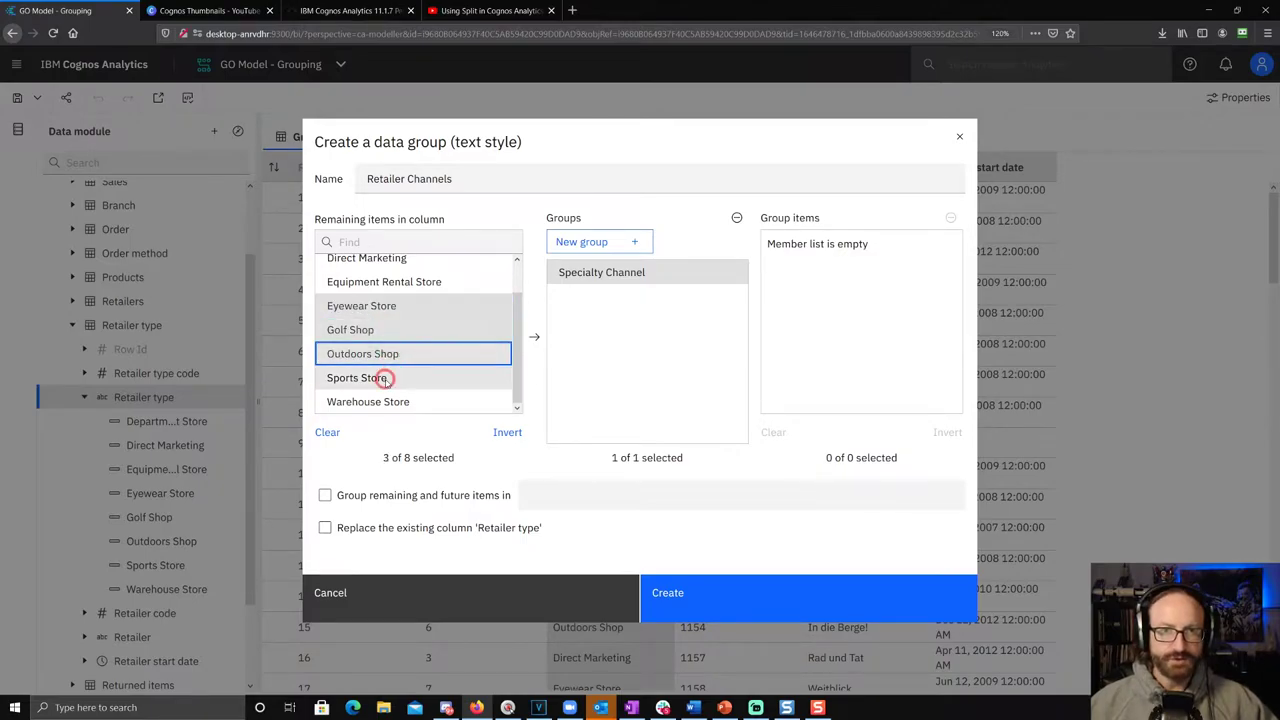
{"action": "left_click", "coordinate": [385, 379], "text": "ctrl"}
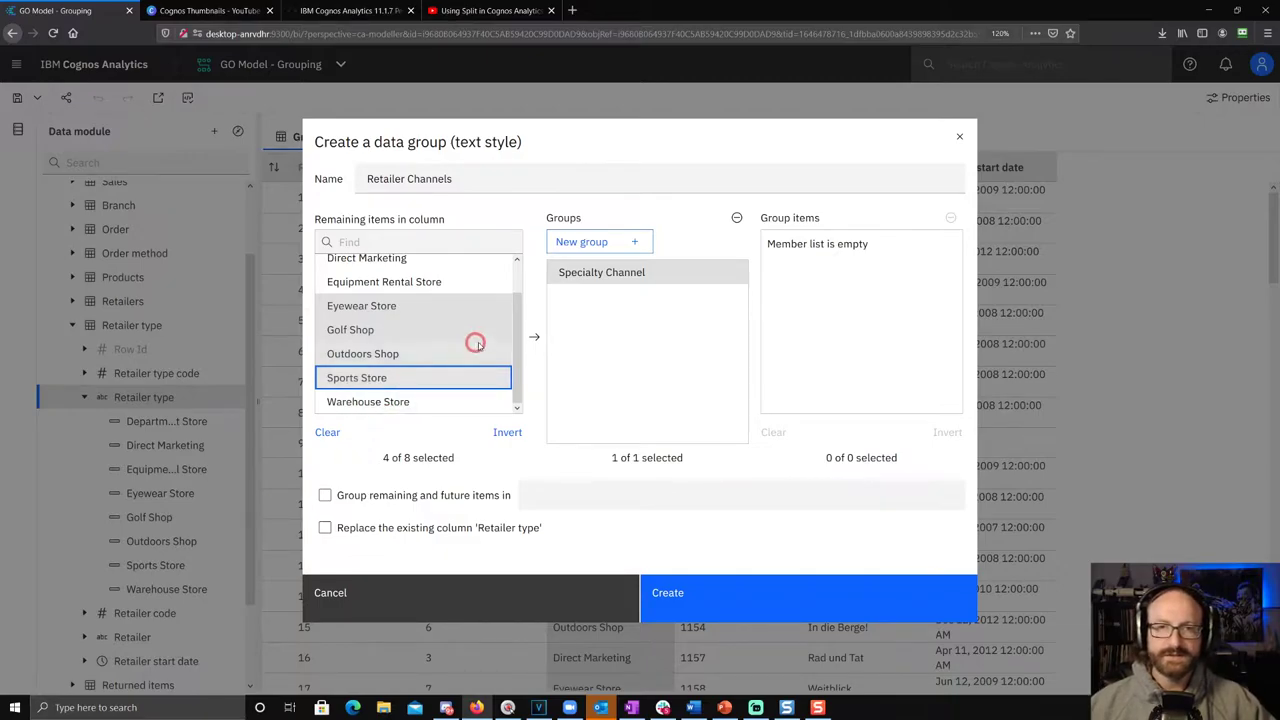
{"action": "left_click", "coordinate": [534, 336]}
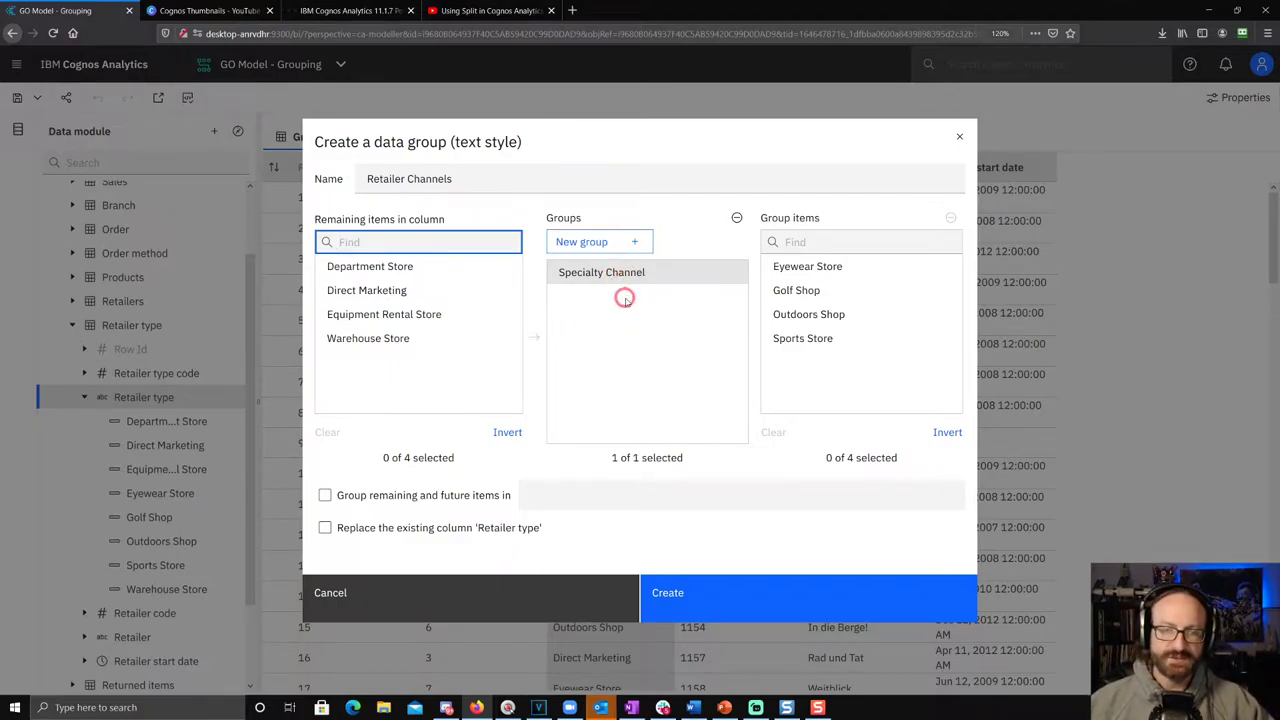
- Add a second group to Retailer Channels named 'Big Box Channel'
{"action": "left_click", "coordinate": [634, 241]}
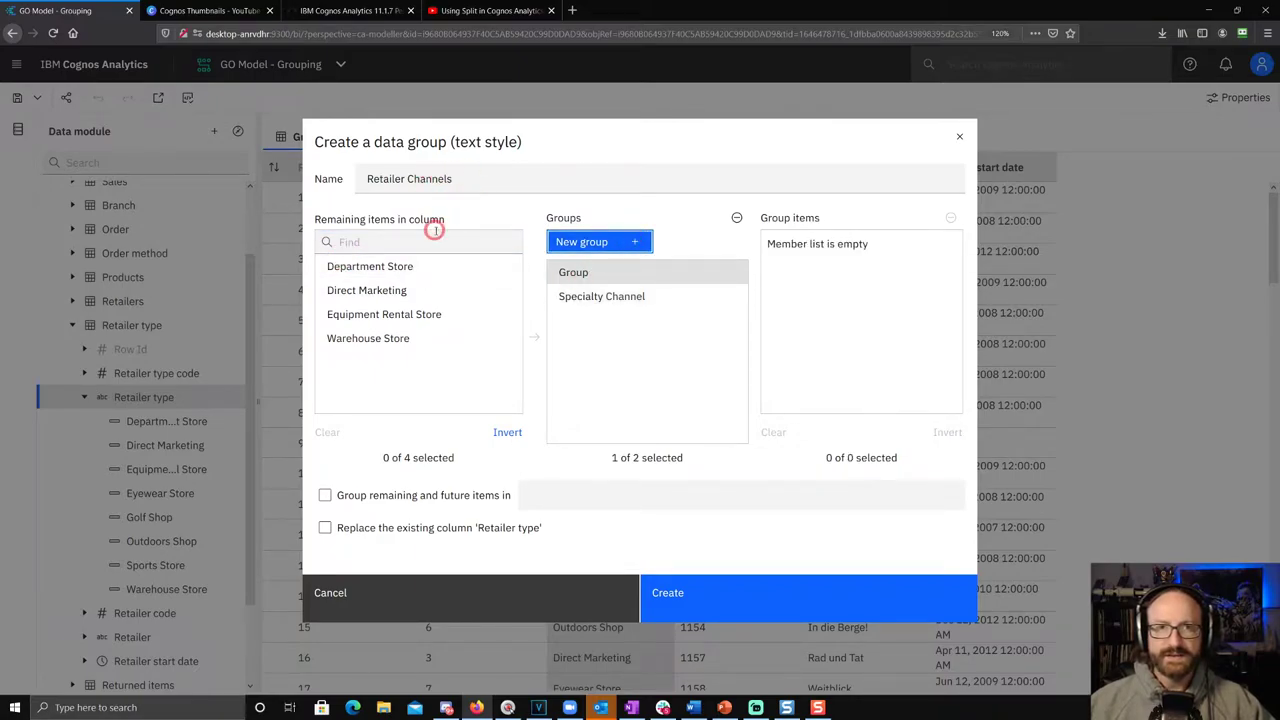
{"action": "double_click", "coordinate": [612, 272]}
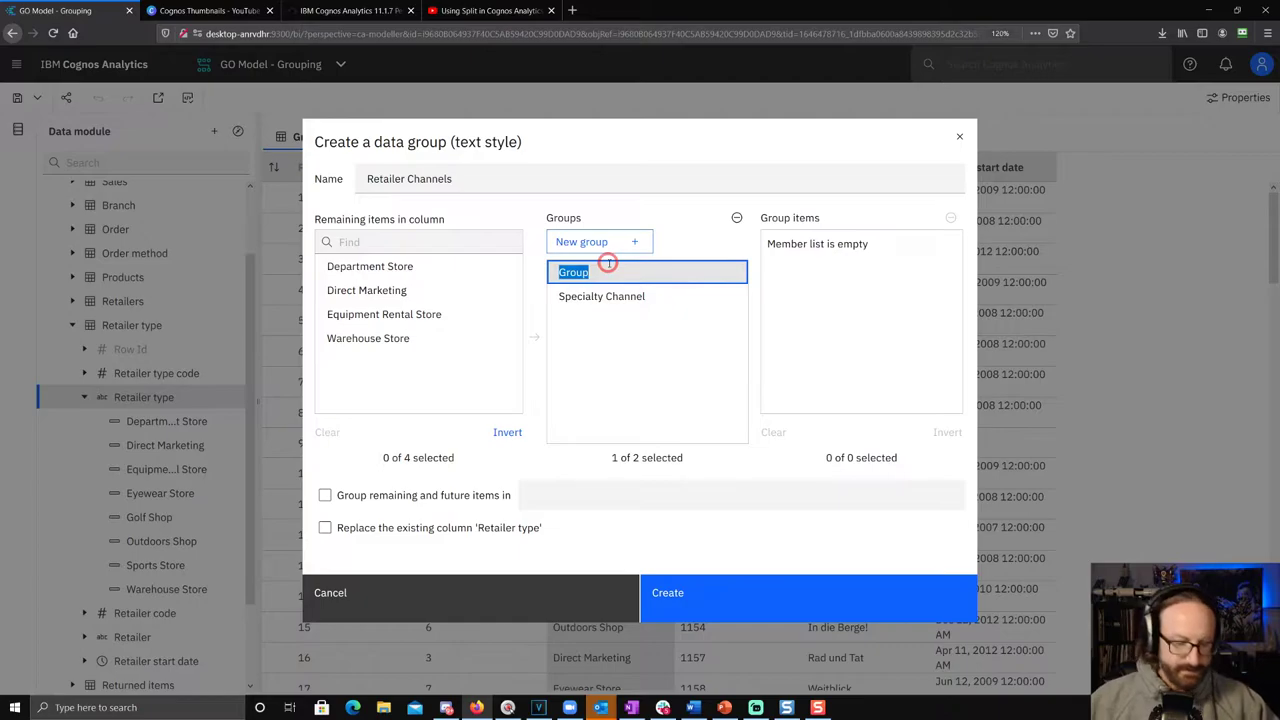
{"action": "type", "text": "Big Box"}
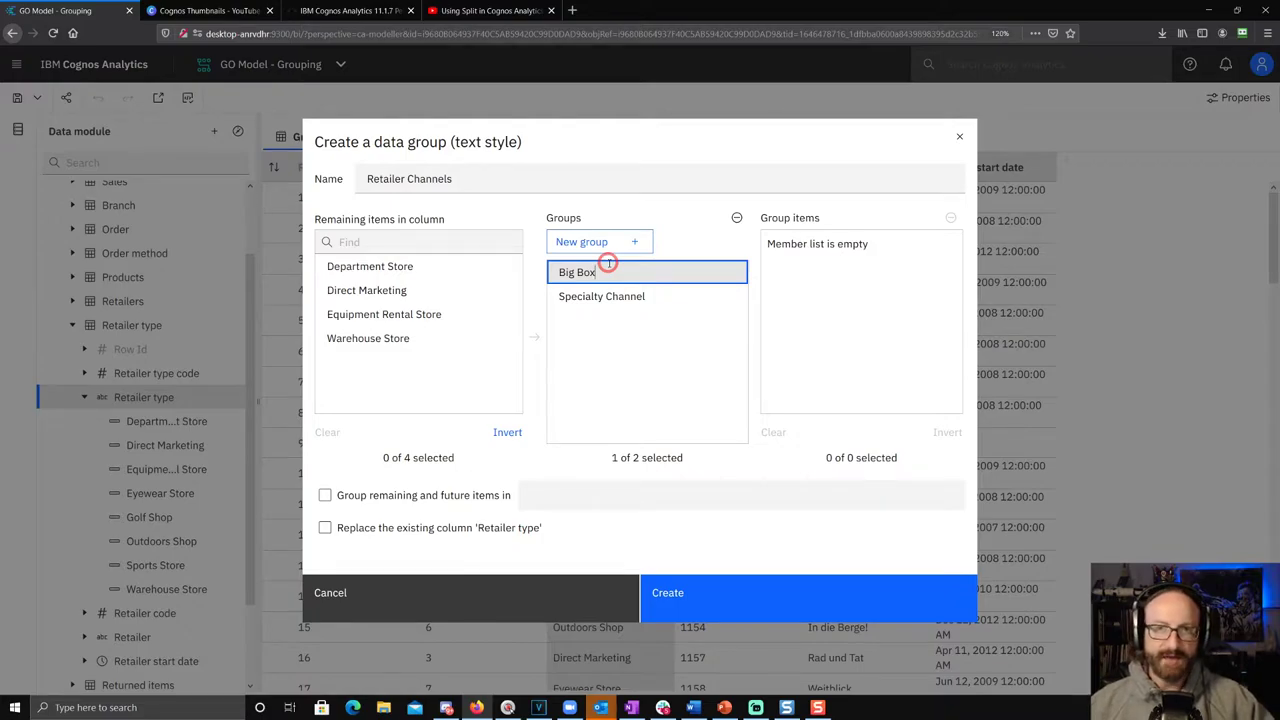
{"action": "type", "text": "Ch"}
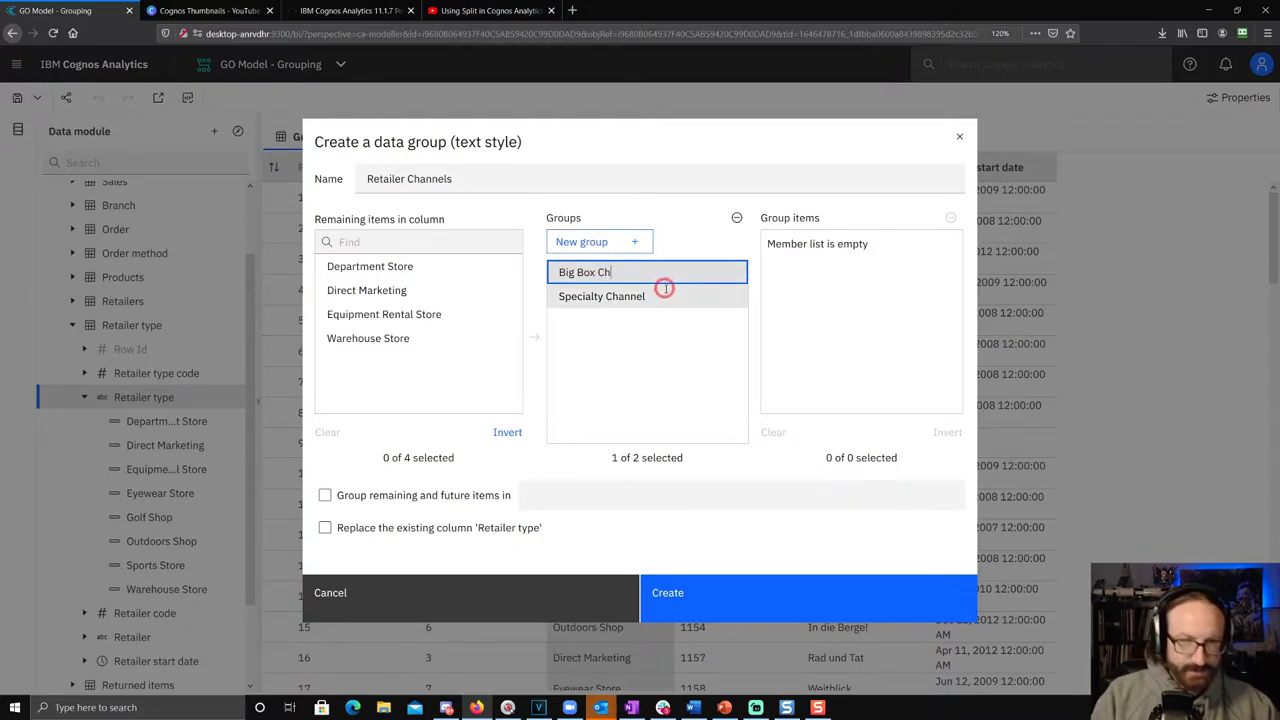
{"action": "type", "text": "annel"}
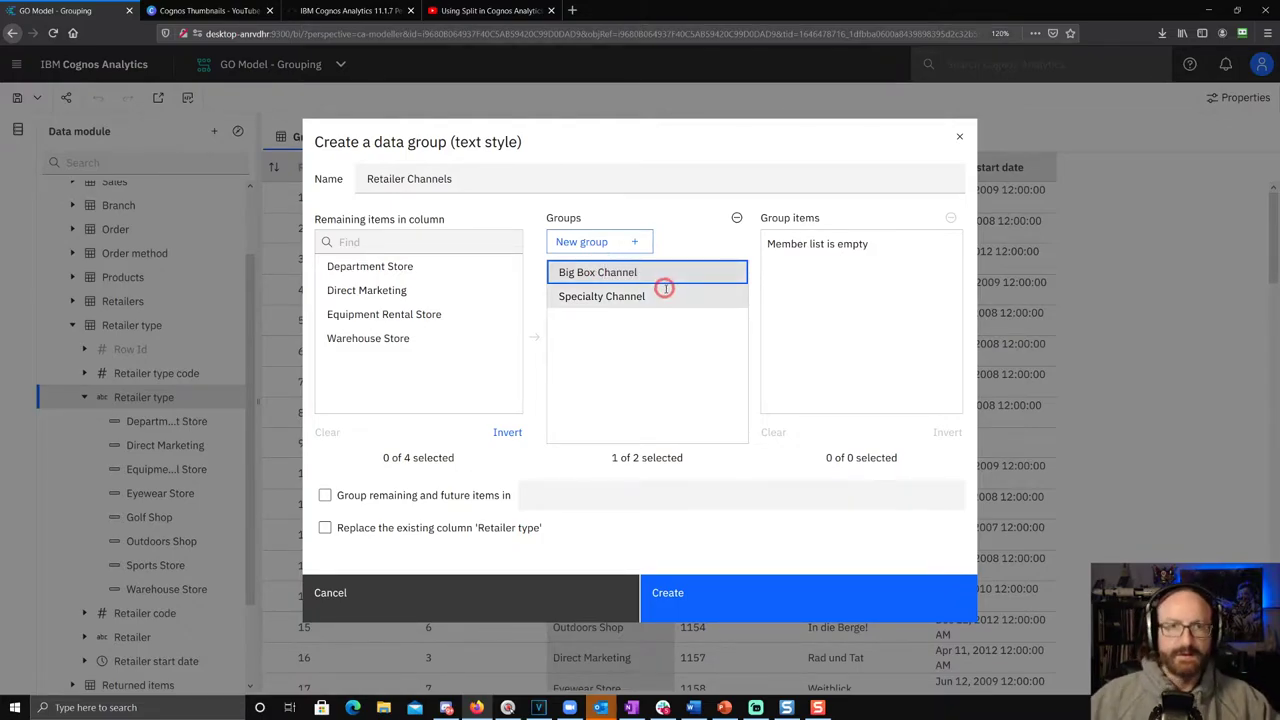
- Move Department Store and Warehouse Store into Big Box Channel, then review Specialty Channel's items
{"action": "left_click", "coordinate": [364, 264]}
{"action": "left_click", "coordinate": [392, 340], "text": "ctrl"}
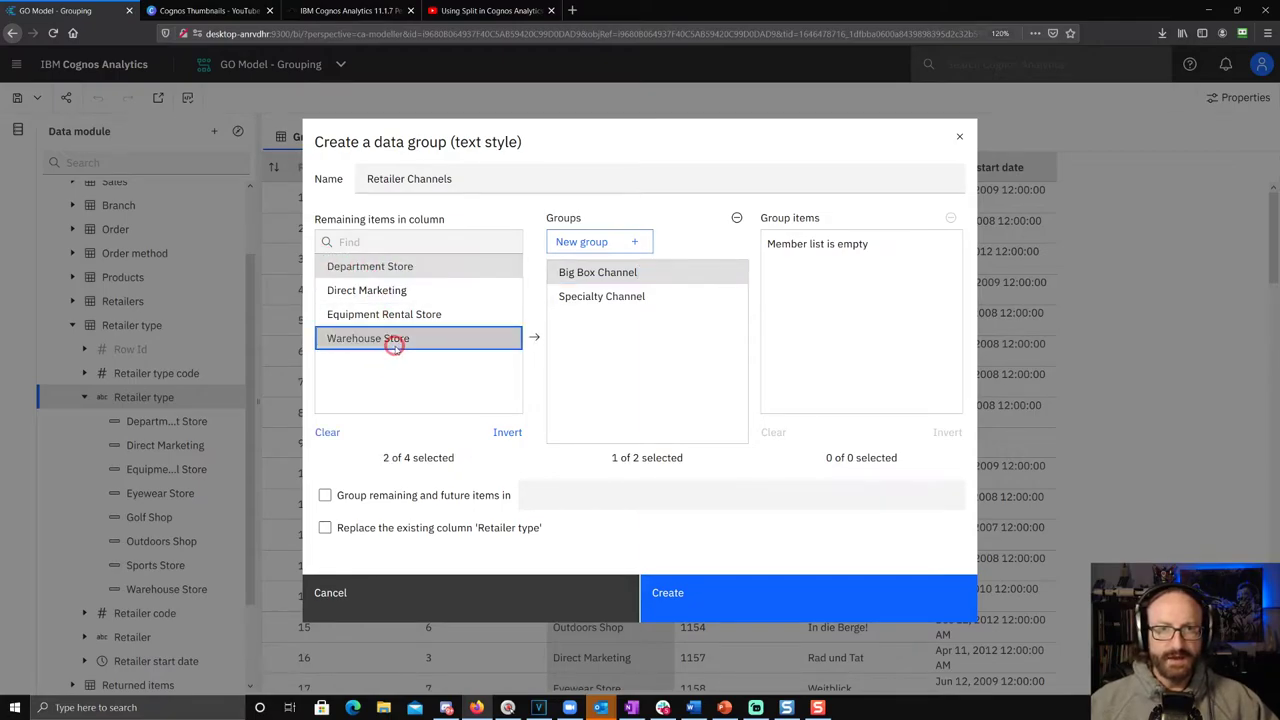
{"action": "left_click", "coordinate": [532, 338]}
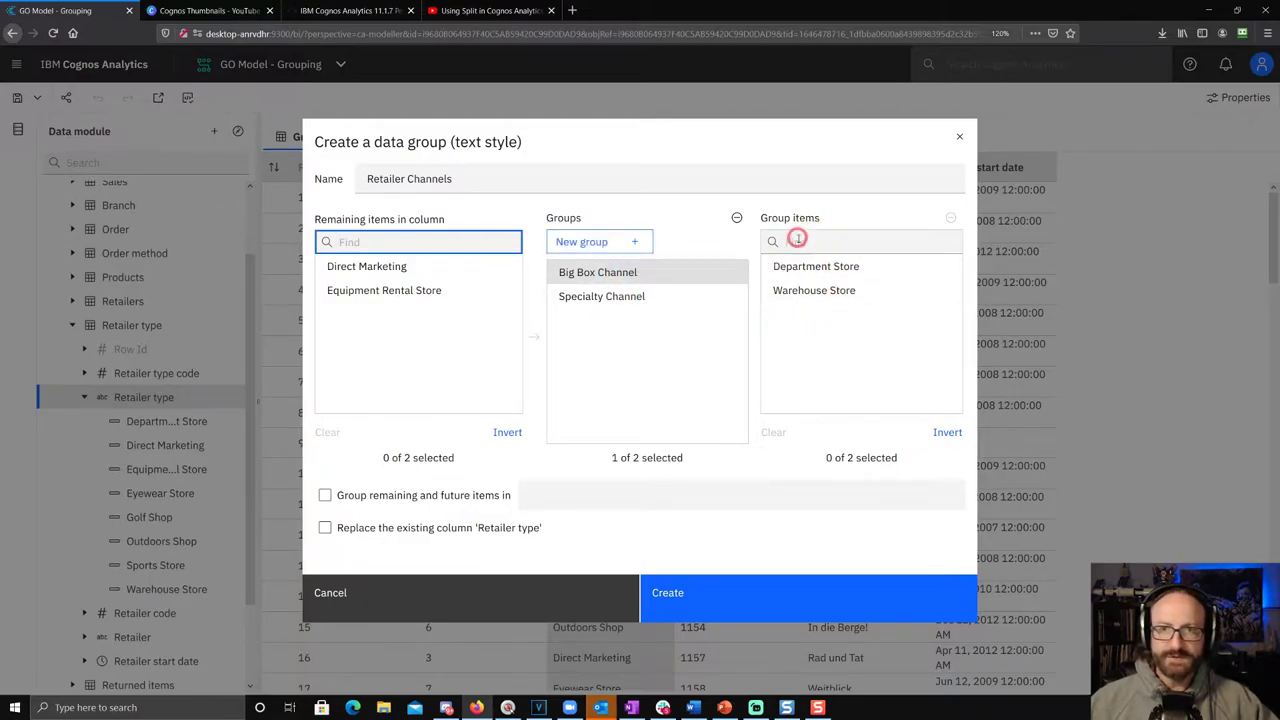
{"action": "left_click", "coordinate": [594, 296]}
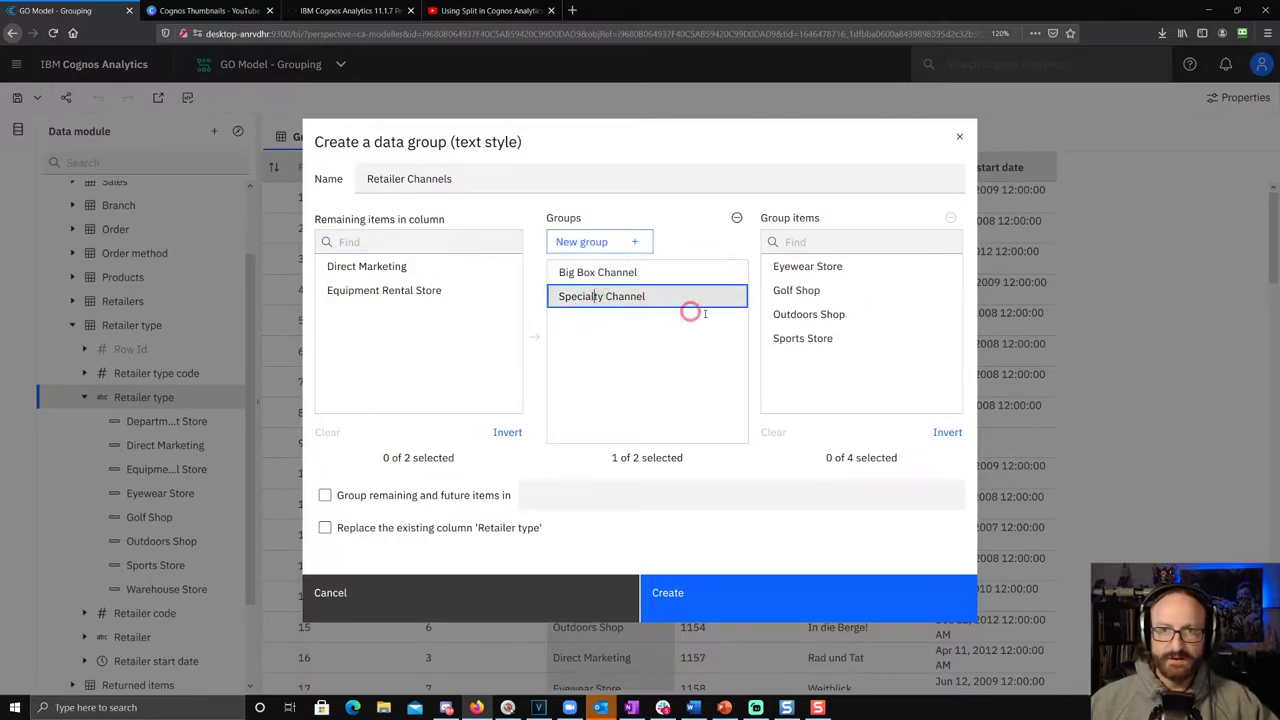
- Leave Direct Marketing and Equipment Rental Store ungrouped and create the Retailer Channels data group
{"action": "left_click", "coordinate": [325, 495]}
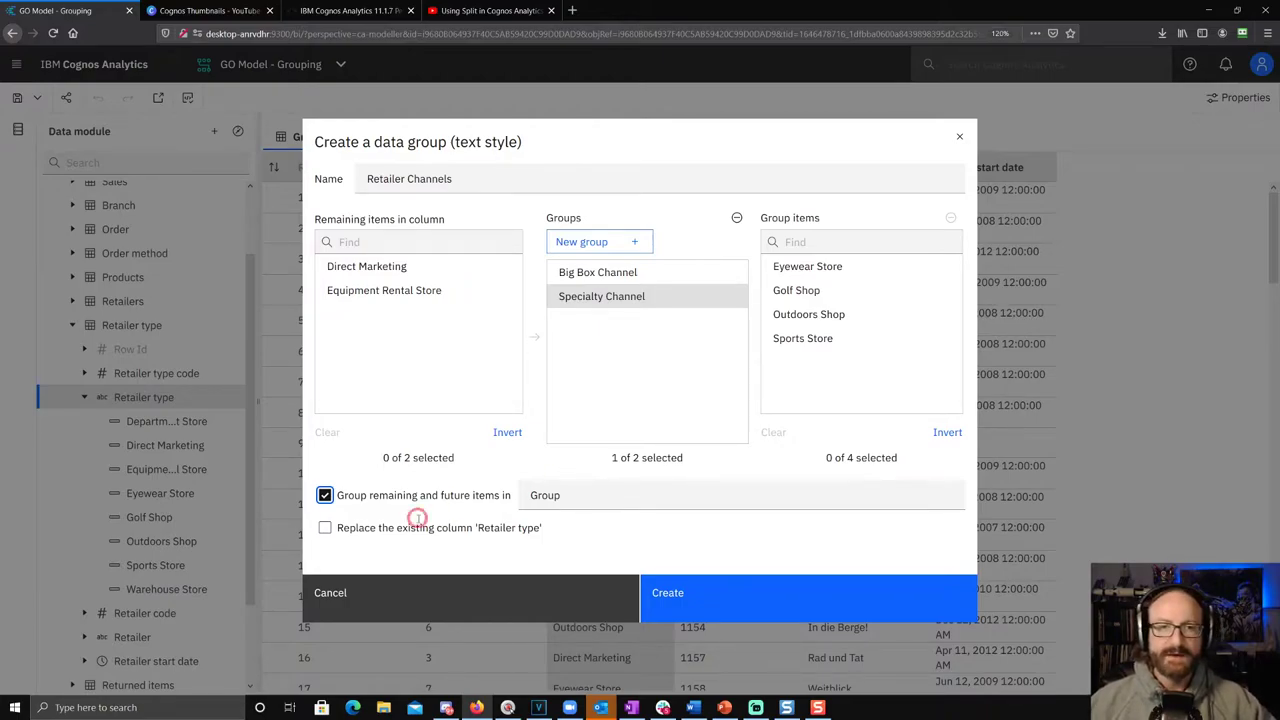
{"action": "left_click", "coordinate": [325, 495]}
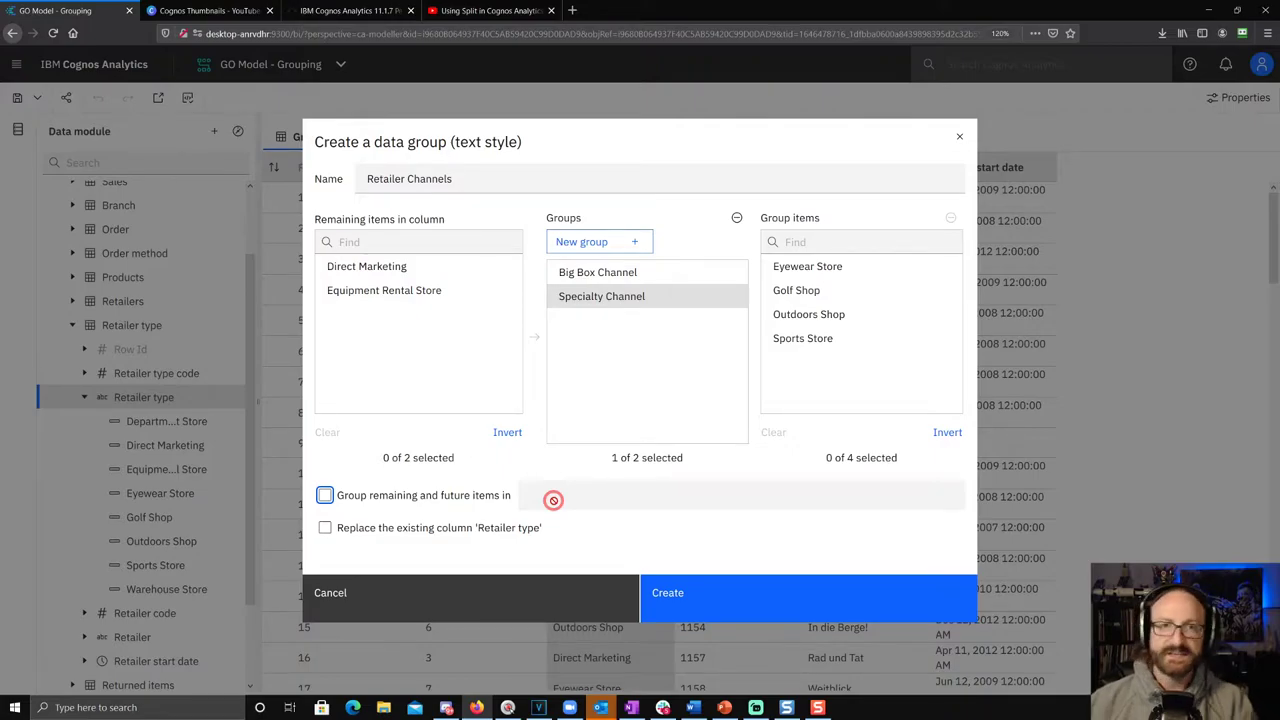
{"action": "left_click", "coordinate": [683, 593]}
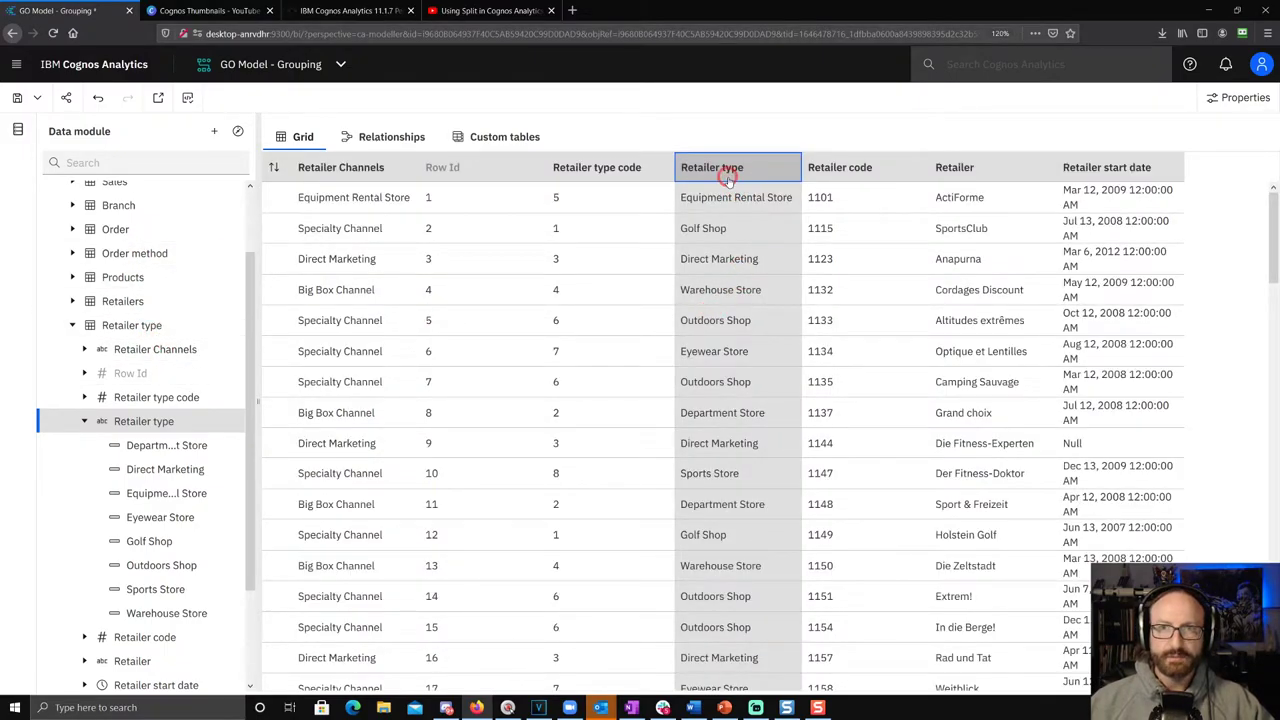
- Preview the Retailer Channels column in the grid, then collapse the Retailer type member list
{"action": "left_click", "coordinate": [141, 349]}
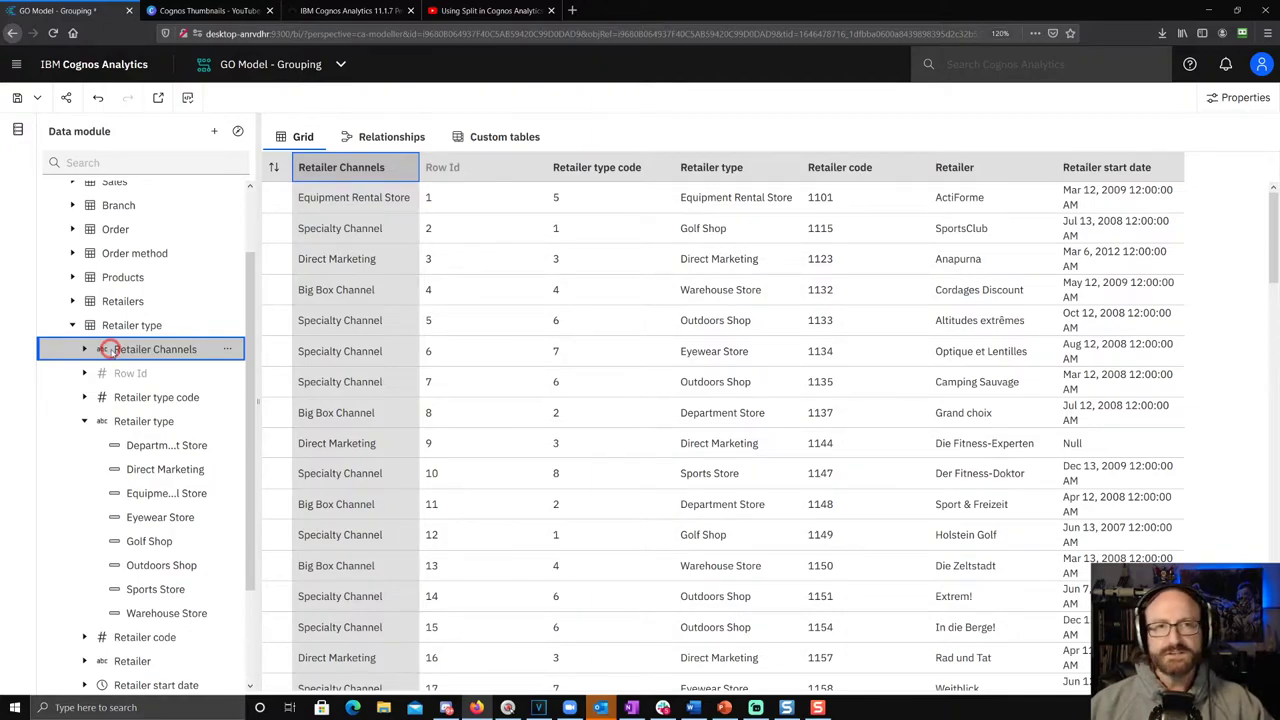
{"action": "left_click", "coordinate": [84, 421]}
- Preview the Time table's Date column and show its properties (Identifier usage, Timestamp data type)
{"action": "left_click", "coordinate": [72, 630]}
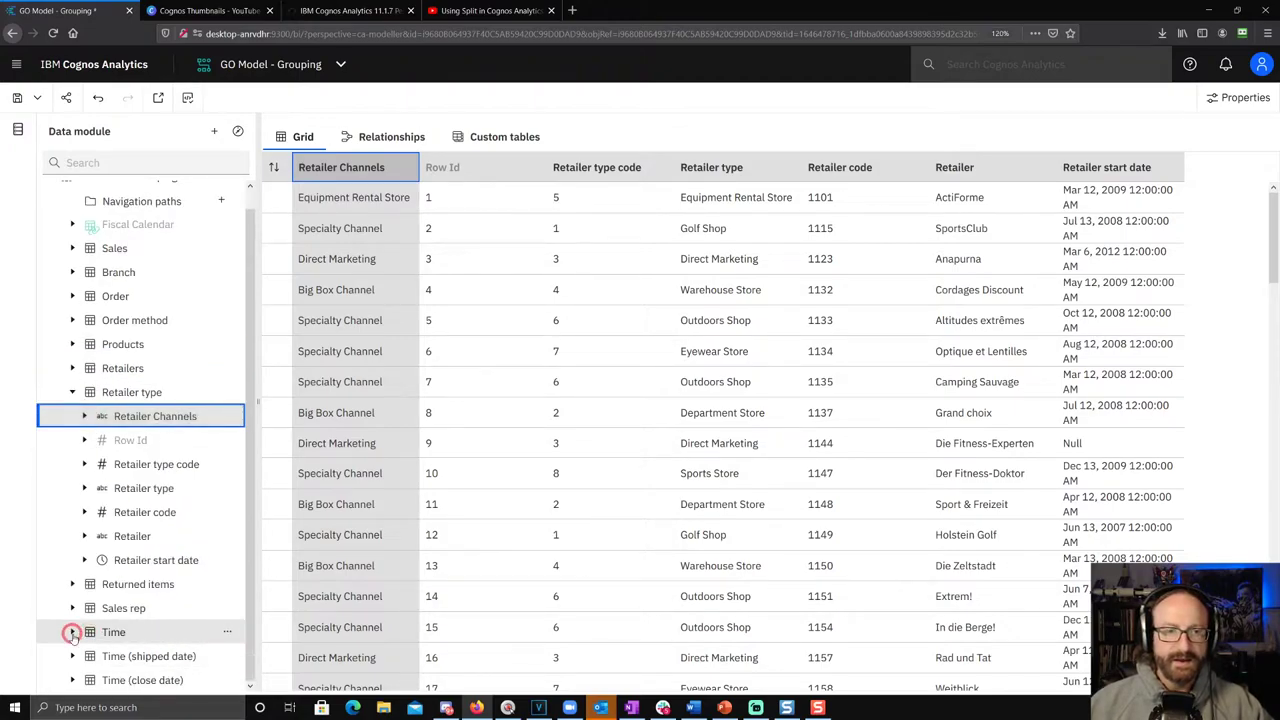
{"action": "scroll", "coordinate": [140, 560], "scroll_direction": "down", "scroll_amount": 3}
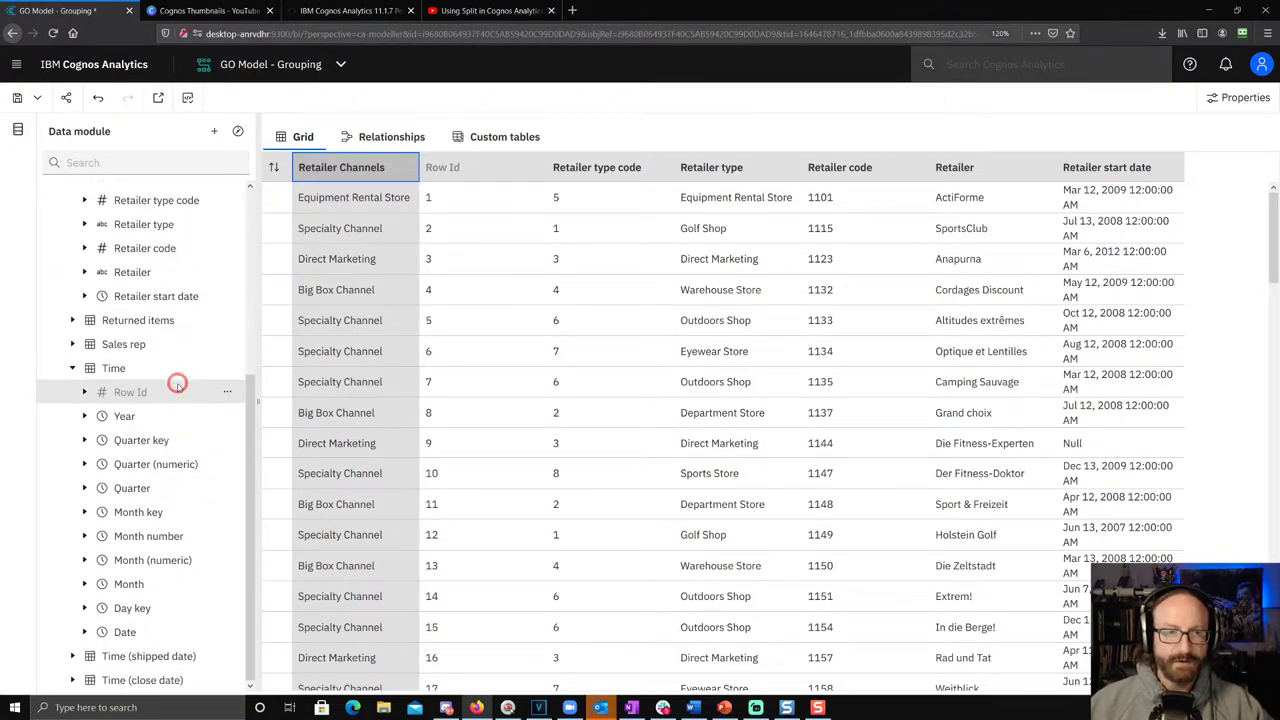
{"action": "left_click", "coordinate": [165, 630]}
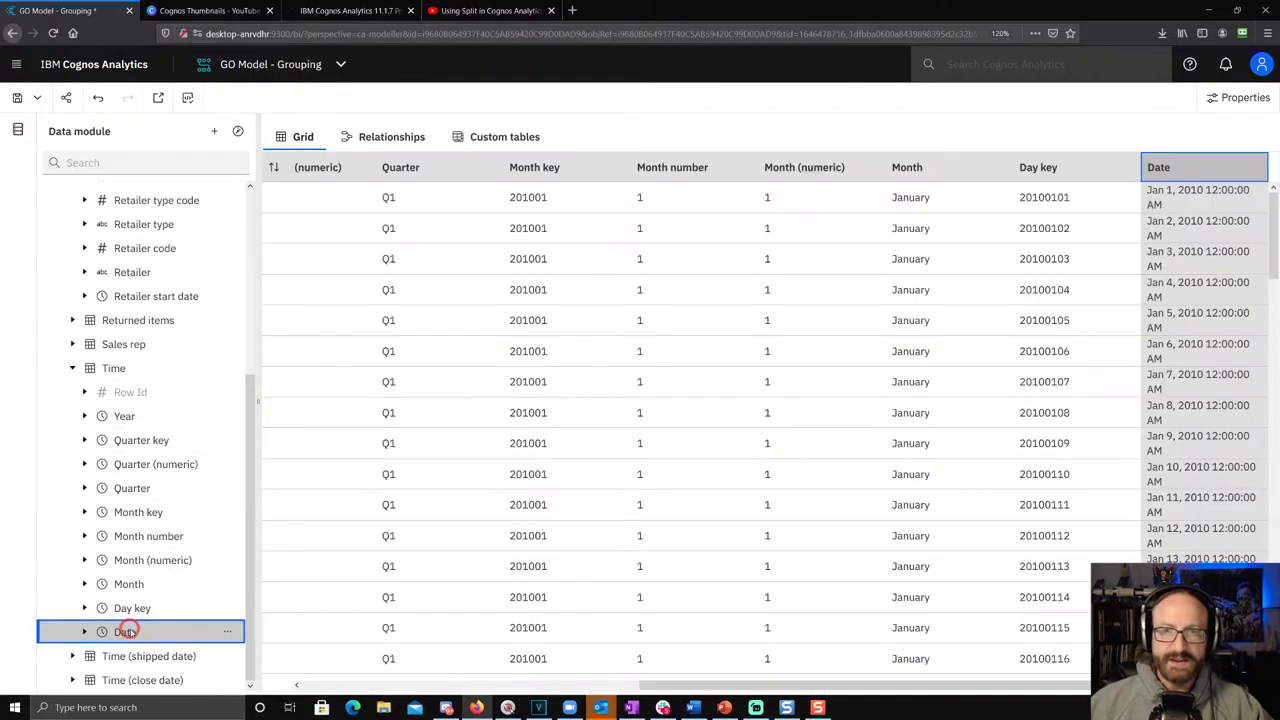
{"action": "left_click", "coordinate": [1237, 100]}
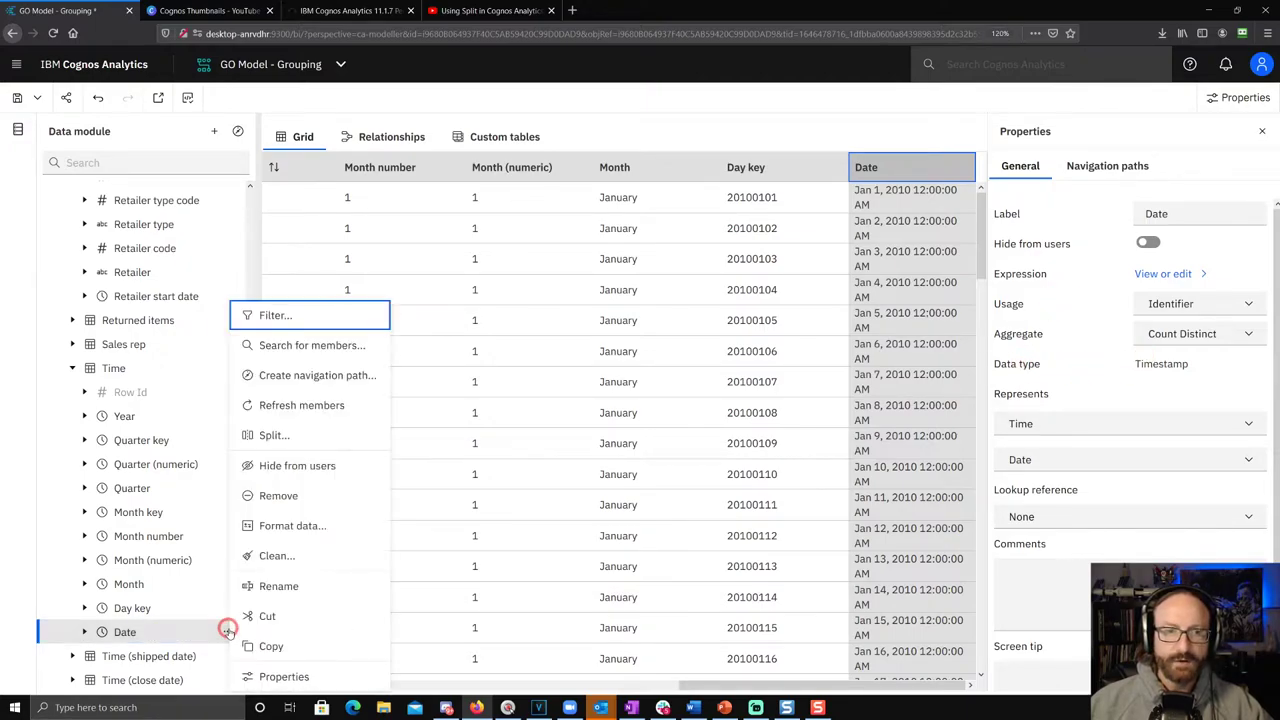
{"action": "left_click", "coordinate": [229, 628]}
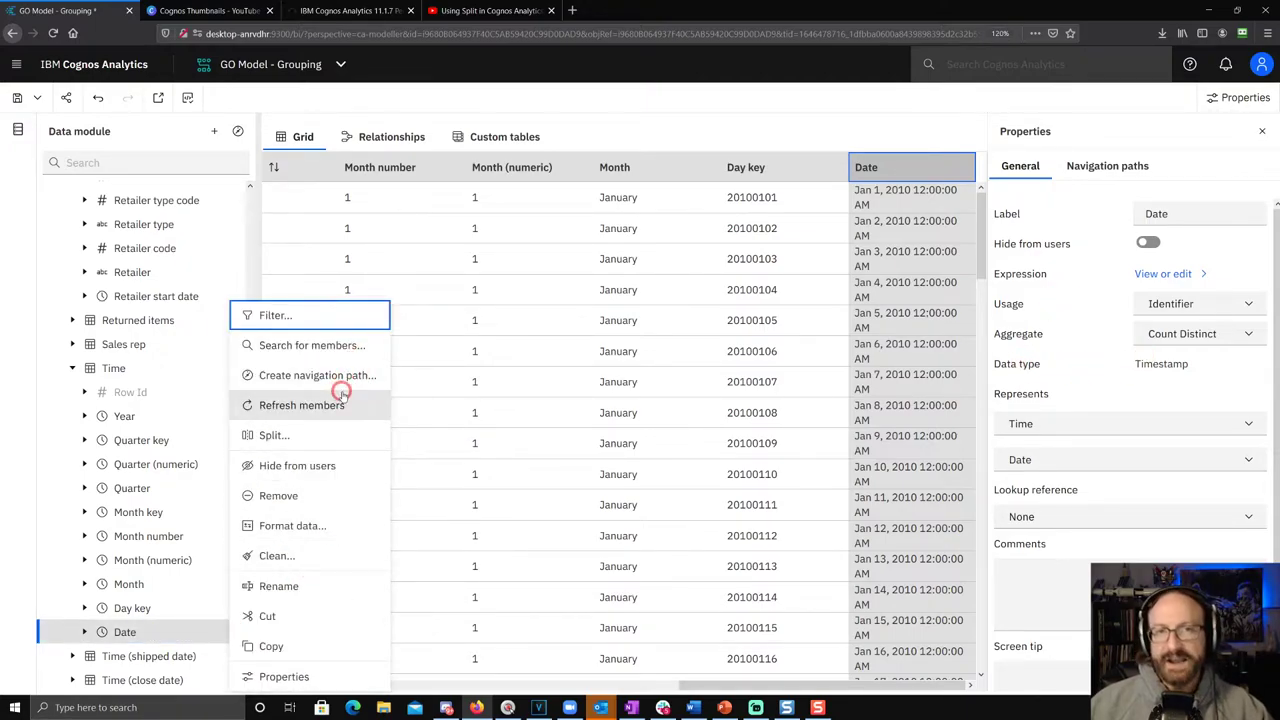
{"action": "left_click", "coordinate": [112, 628]}
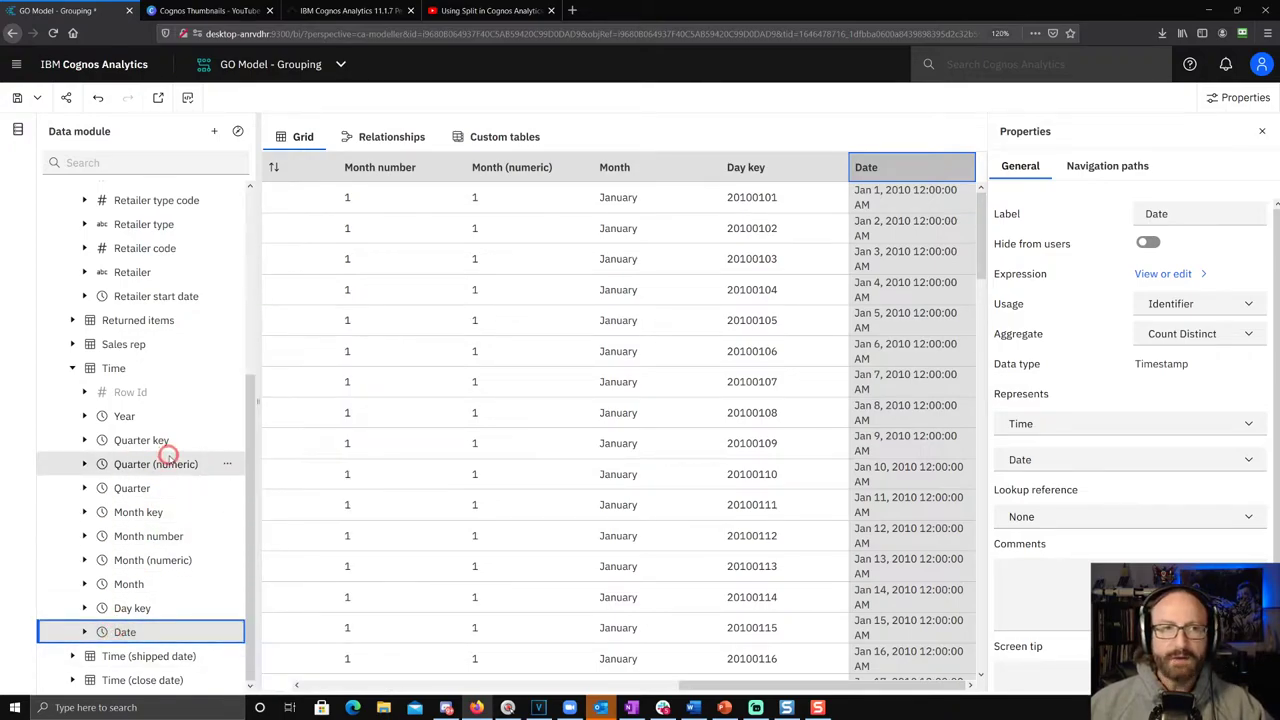
{"action": "scroll", "coordinate": [106, 480], "scroll_direction": "up", "scroll_amount": 3}
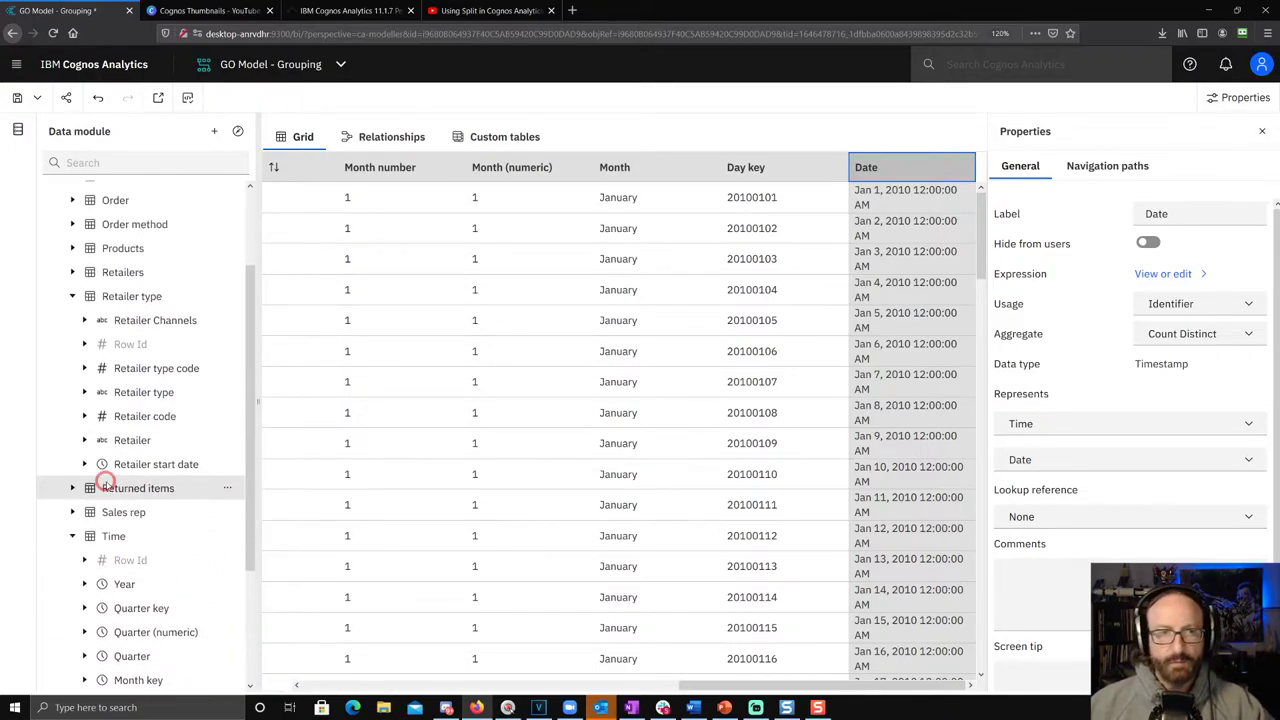
- Collapse Retailer type and Time, preview Product line values, and bring up the Products table's actions
{"action": "left_click", "coordinate": [72, 296]}
{"action": "left_click", "coordinate": [72, 368]}
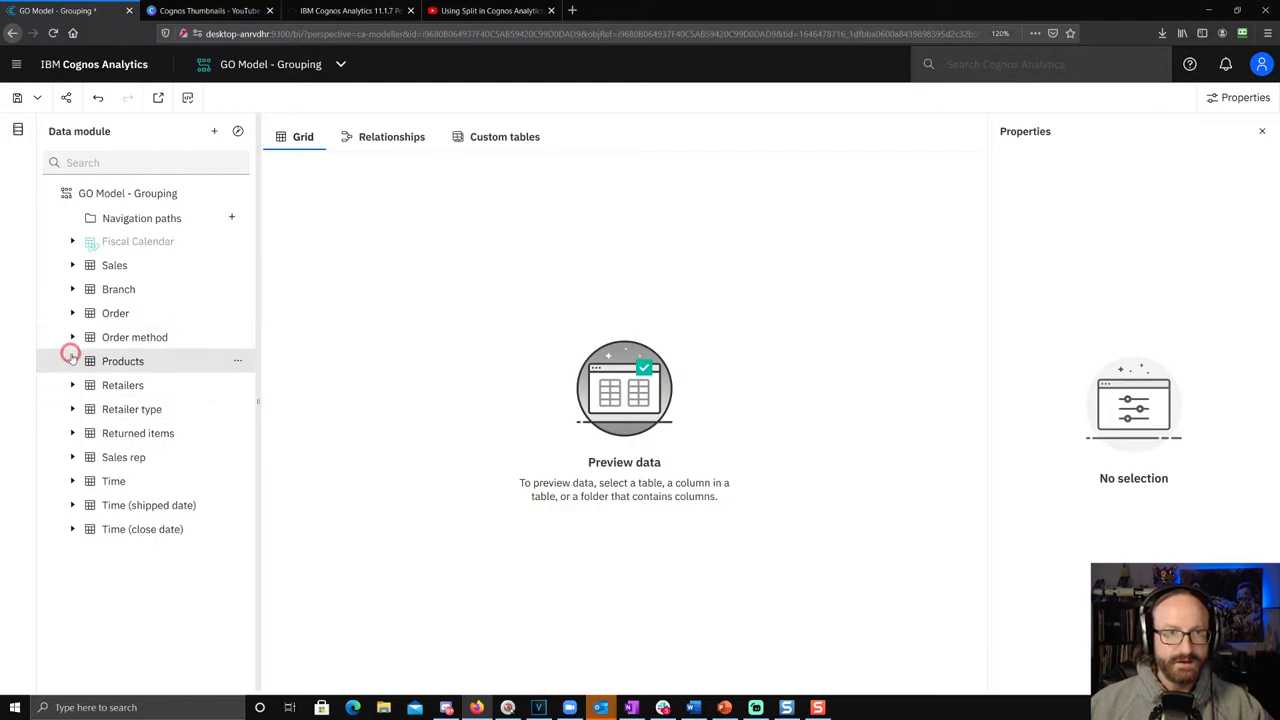
{"action": "left_click", "coordinate": [72, 361]}
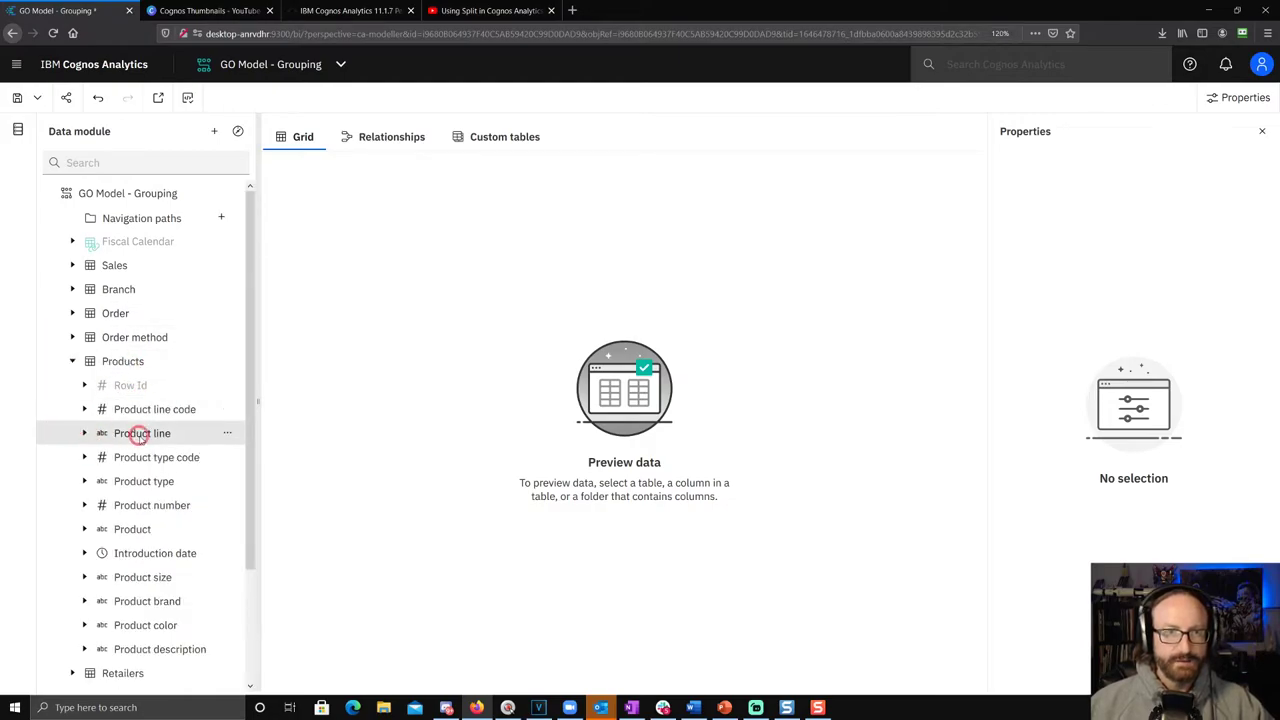
{"action": "left_click", "coordinate": [142, 433]}
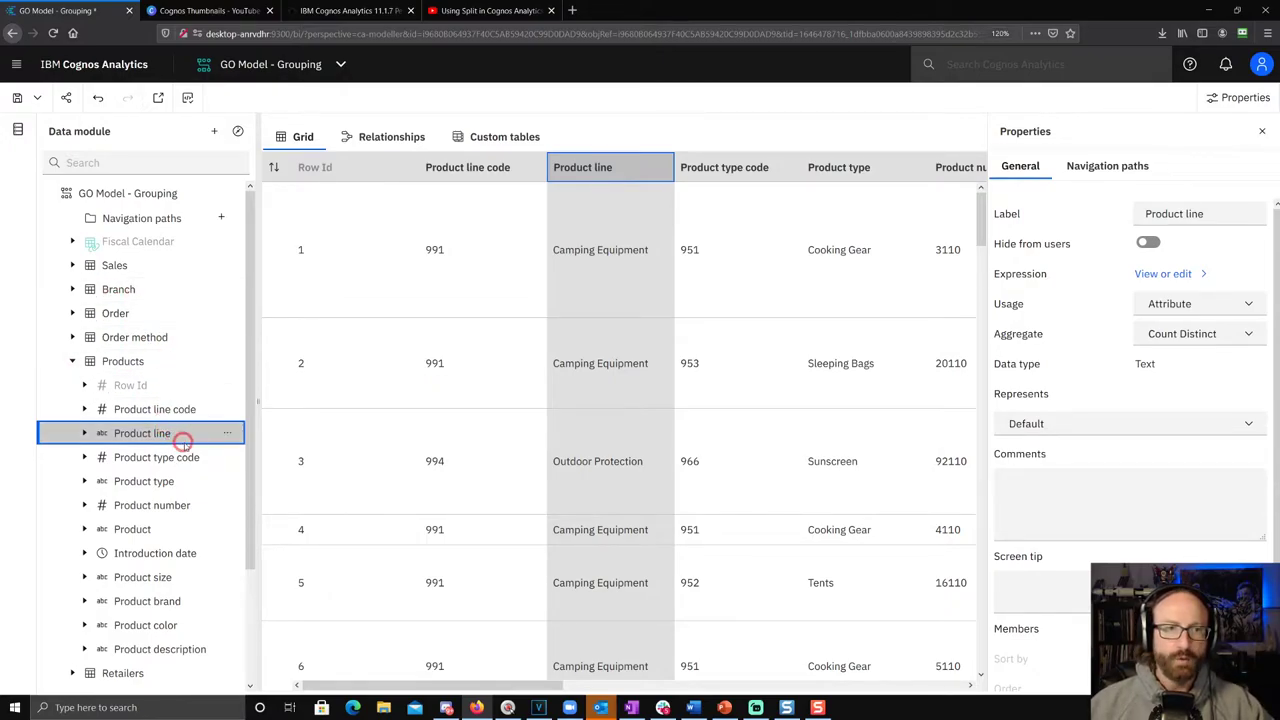
{"action": "left_click", "coordinate": [227, 361]}
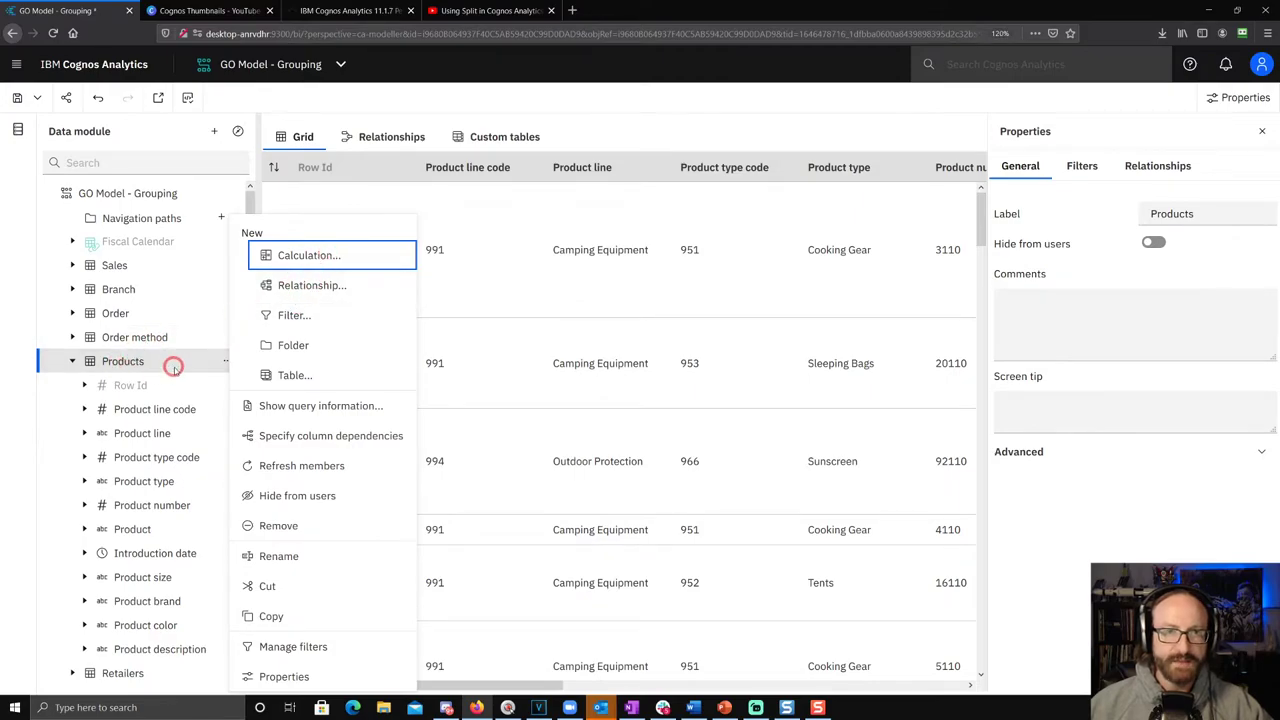
- Create a 'Product Groups' calculation in Products with a pasted CASE expression mapping three lines to Outdoor Gear
{"action": "left_click", "coordinate": [298, 256]}
{"action": "left_click_drag", "start_coordinate": [176, 136], "coordinate": [33, 143]}
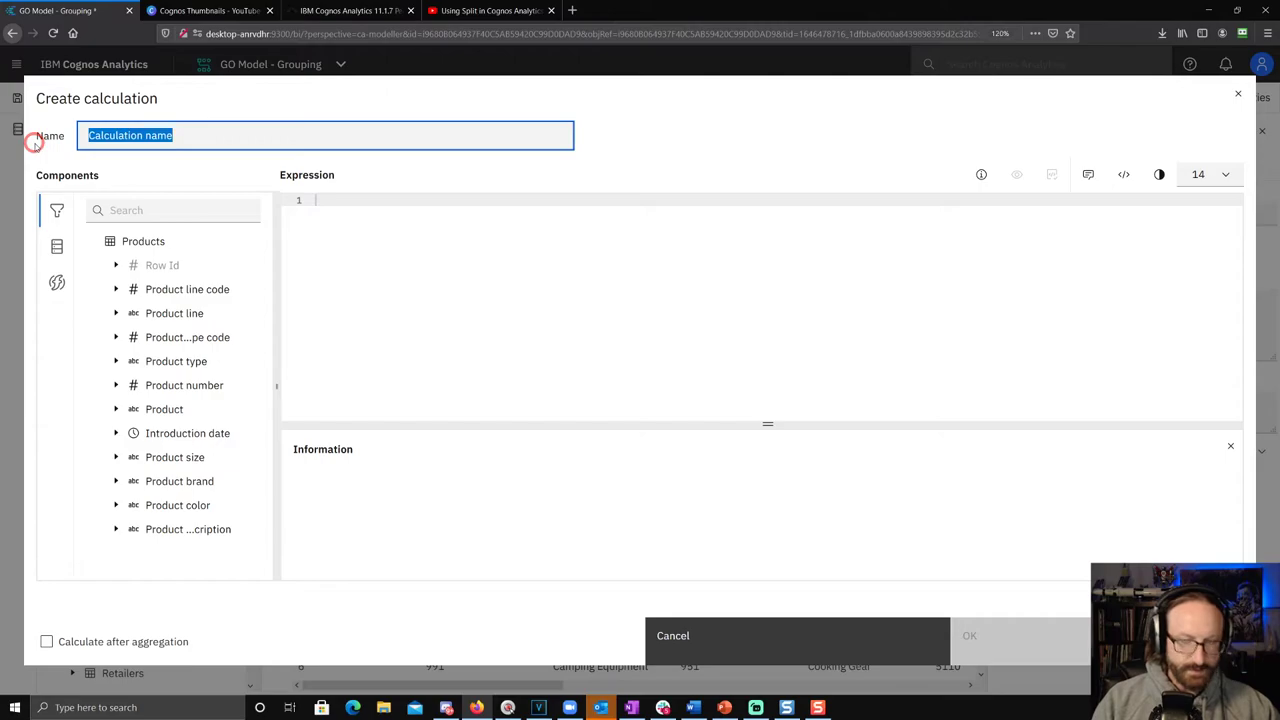
{"action": "type", "text": "Product Groups"}
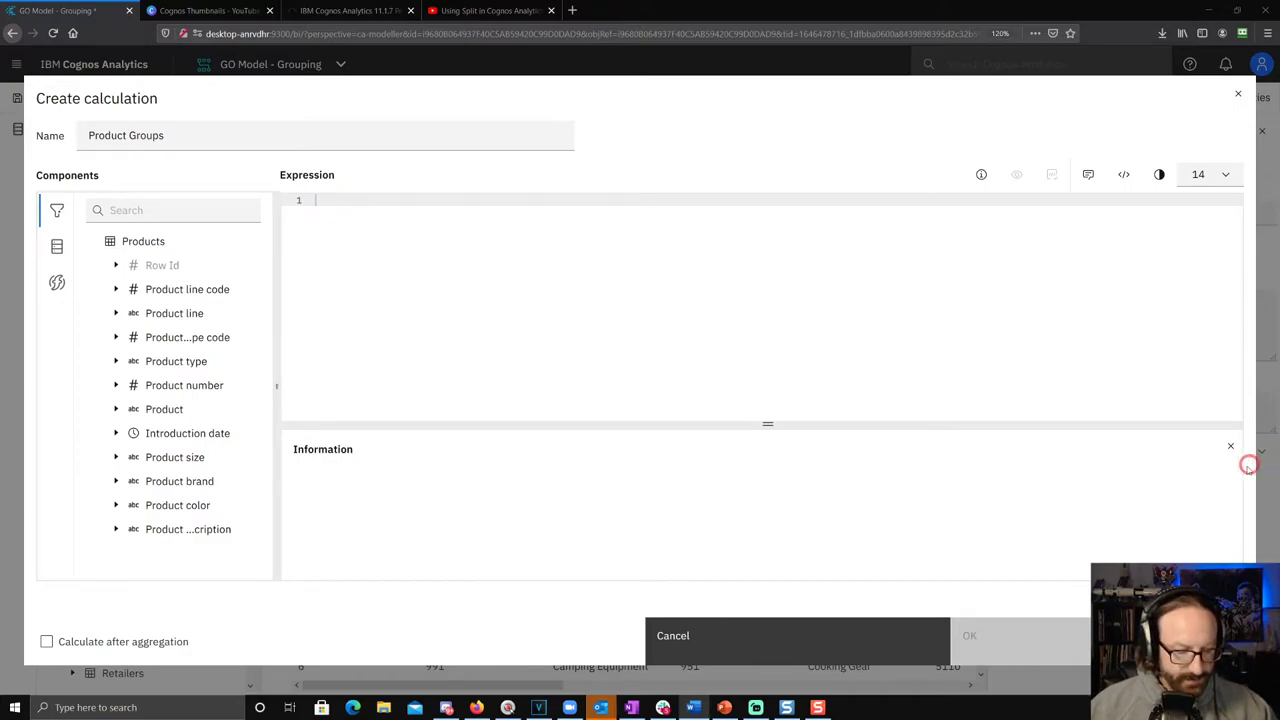
{"action": "left_click", "coordinate": [331, 195]}
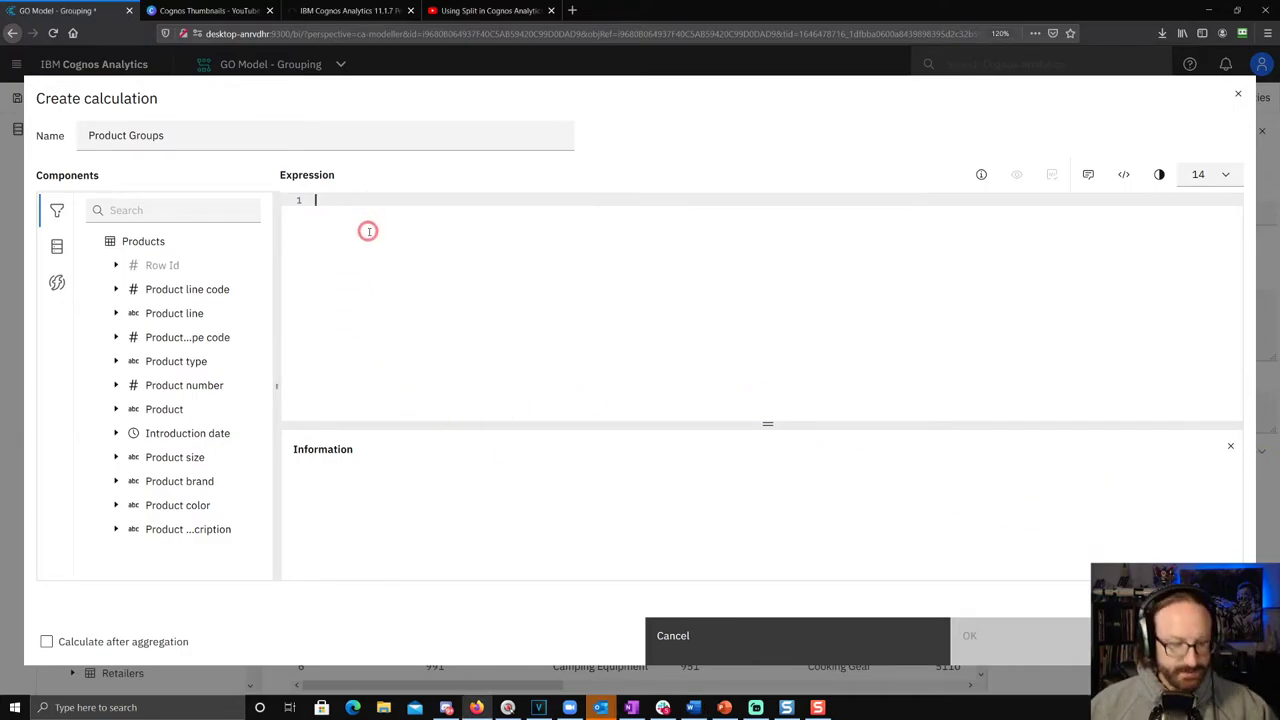
{"action": "type", "text": "CASE Product_line WHEN 'Camping Equipment' THEN 'Outdoor Gear' WHEN 'Mountaineering Equipment' THEN 'Outdoor Gear' WHEN 'Outdoor Protection' THEN 'Outdoor Gear' ELSE Product_line END"}
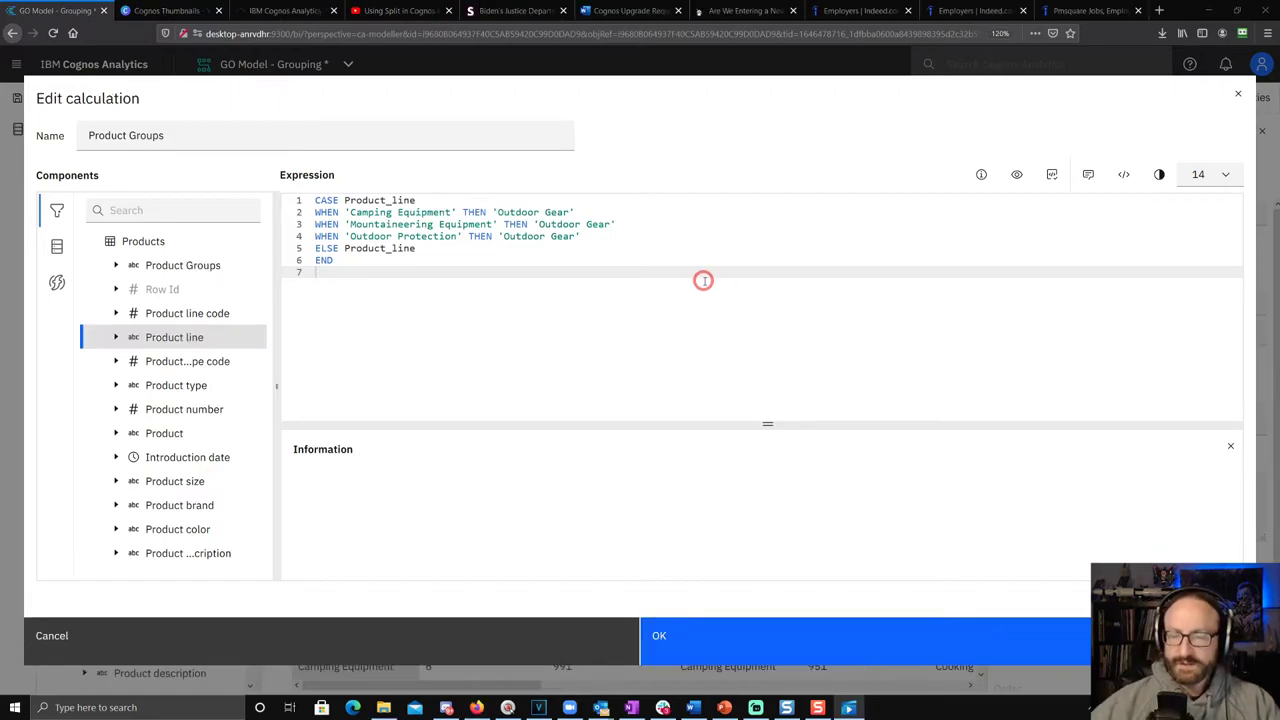
- Preview the Product Groups calculation, accept it, and save the data module
{"action": "left_click", "coordinate": [1012, 176]}
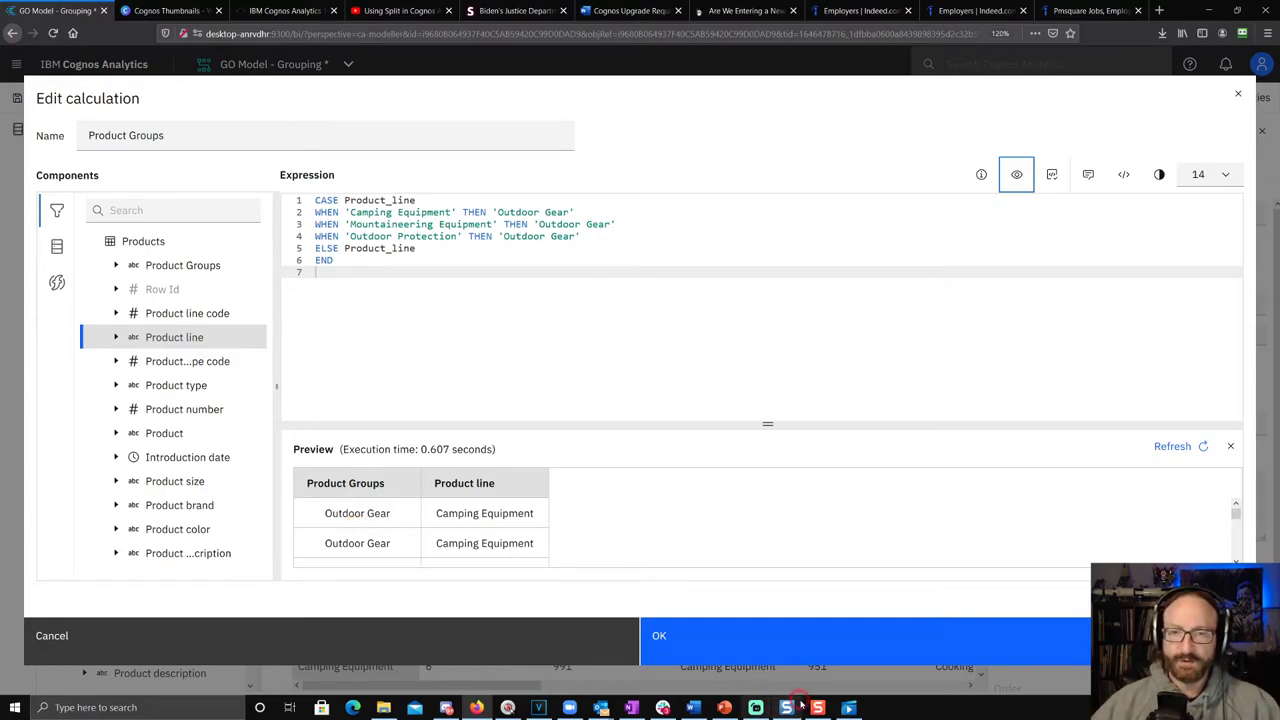
{"action": "left_click", "coordinate": [843, 652]}
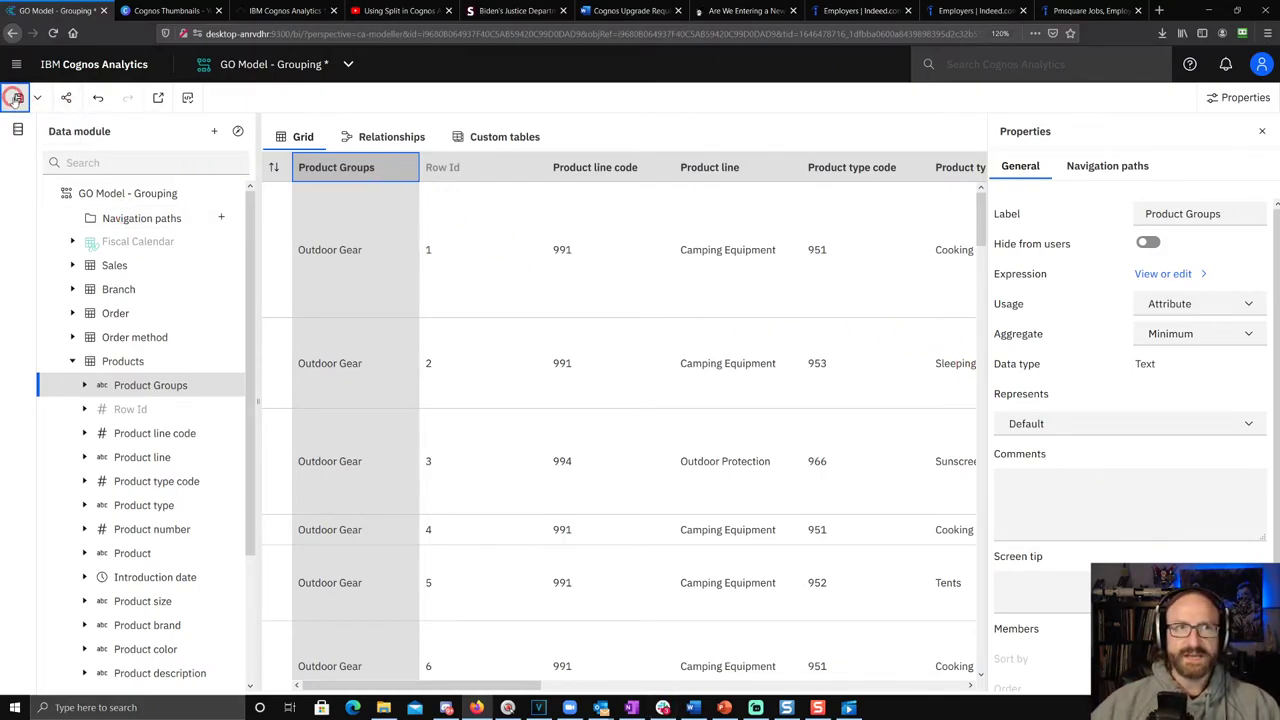
{"action": "left_click", "coordinate": [17, 97]}
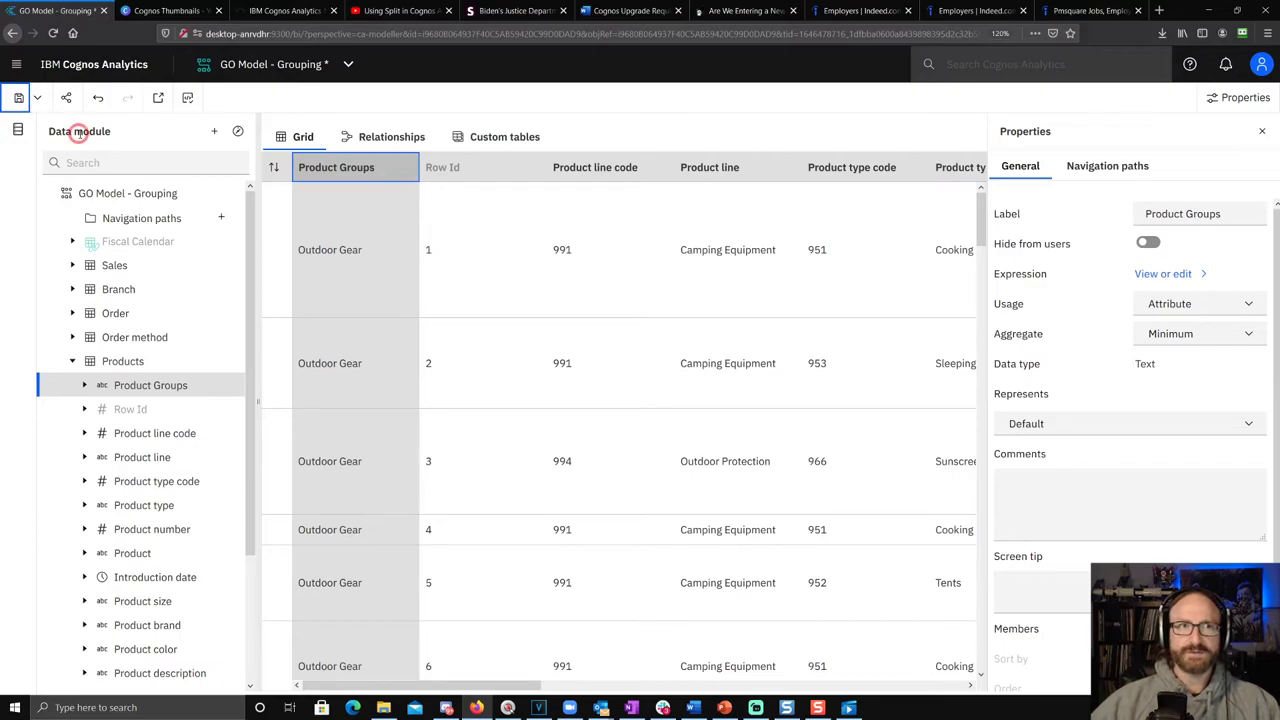
- On the new dashboard, relink the GO Model source to SSB > Episode Content > GO Model - Grouping and expand it
{"action": "left_click", "coordinate": [346, 64]}
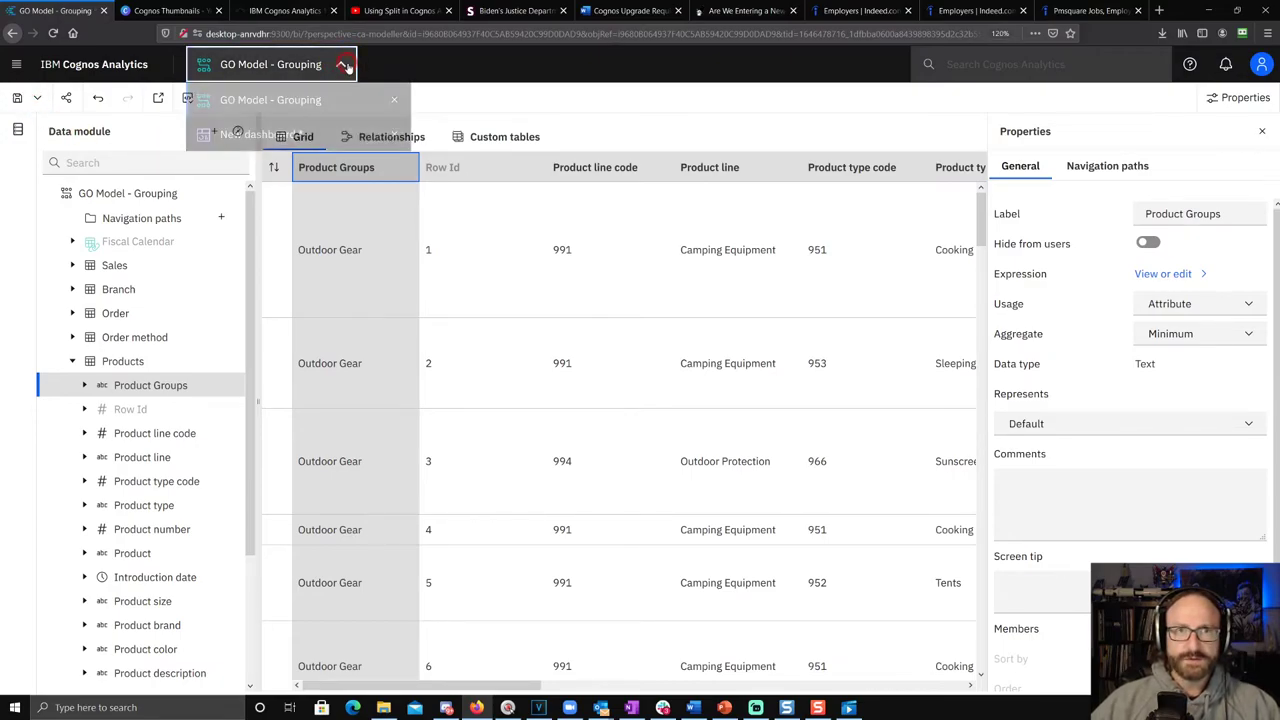
{"action": "left_click", "coordinate": [275, 134]}
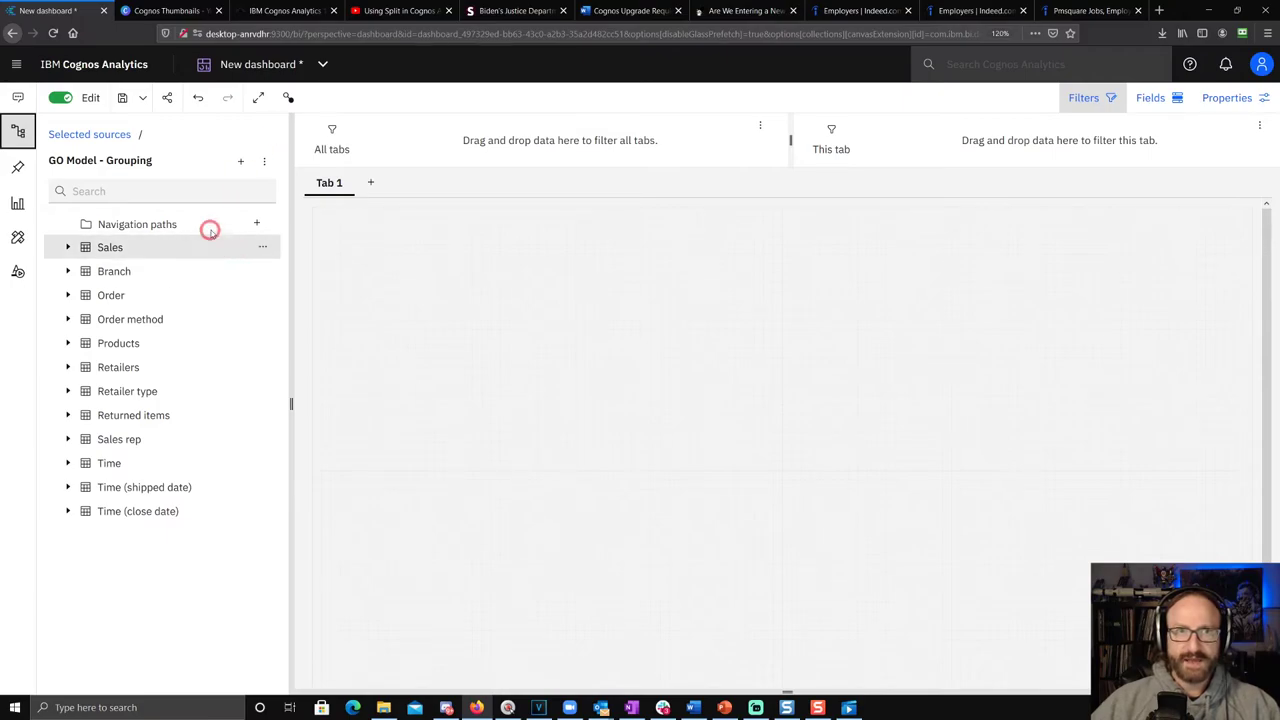
{"action": "left_click", "coordinate": [107, 135]}
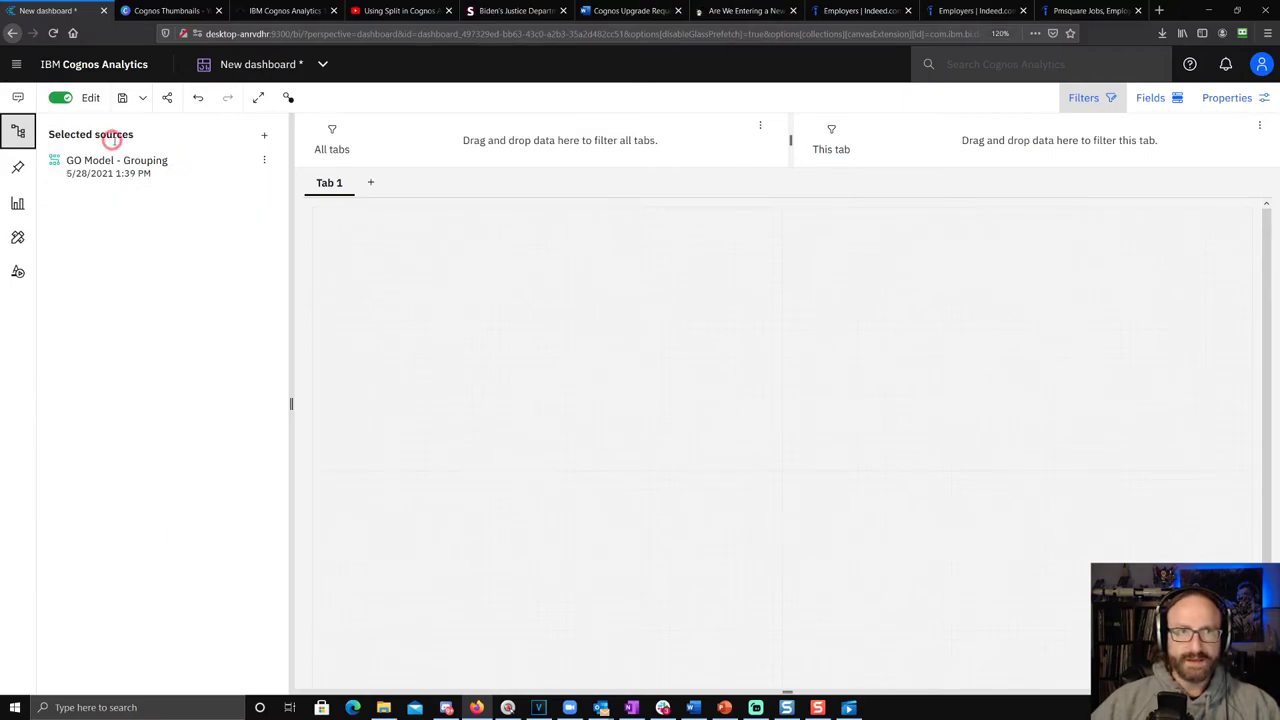
{"action": "left_click", "coordinate": [271, 160]}
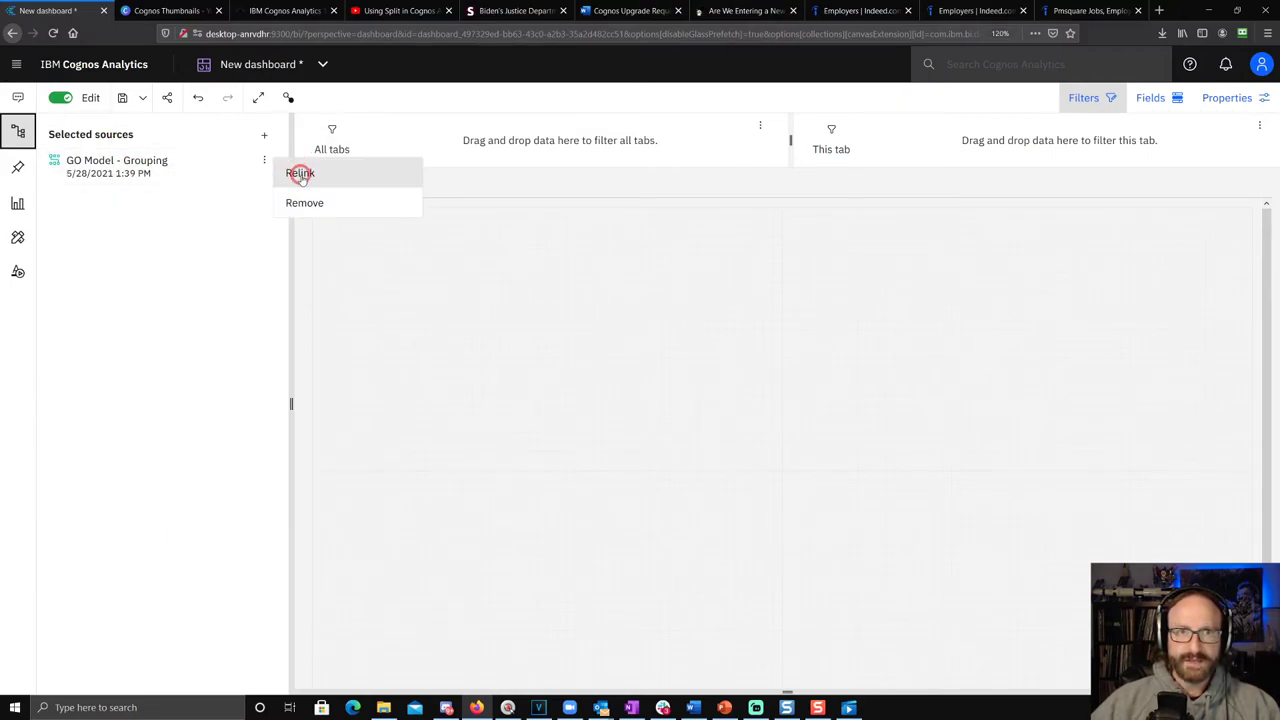
{"action": "left_click", "coordinate": [300, 174]}
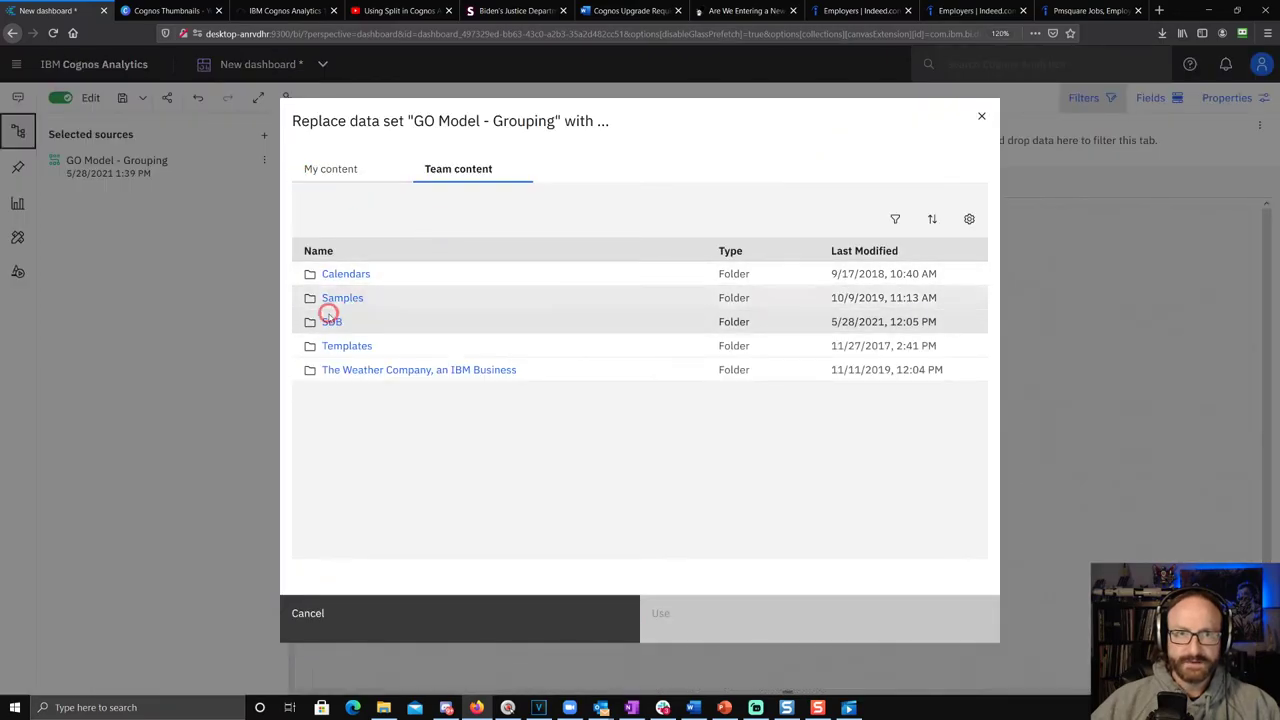
{"action": "left_click", "coordinate": [331, 320]}
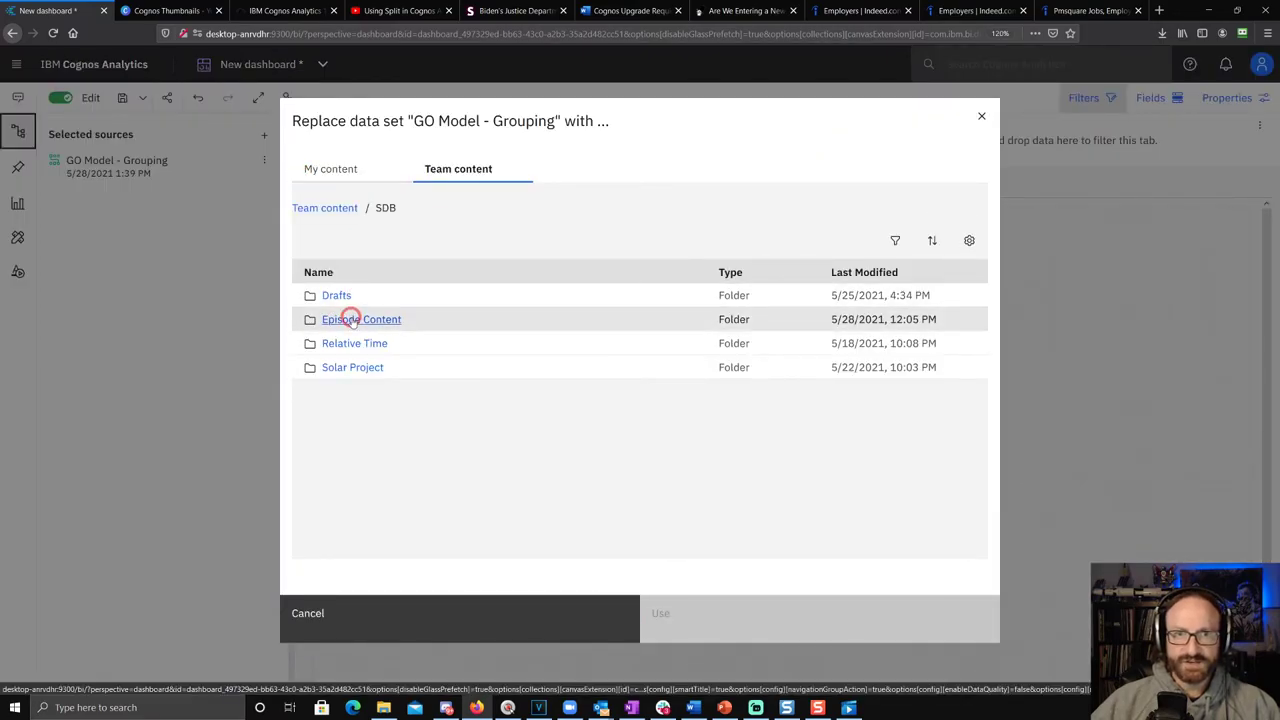
{"action": "left_click", "coordinate": [352, 319]}
{"action": "left_click", "coordinate": [337, 294]}
{"action": "left_click", "coordinate": [760, 611]}
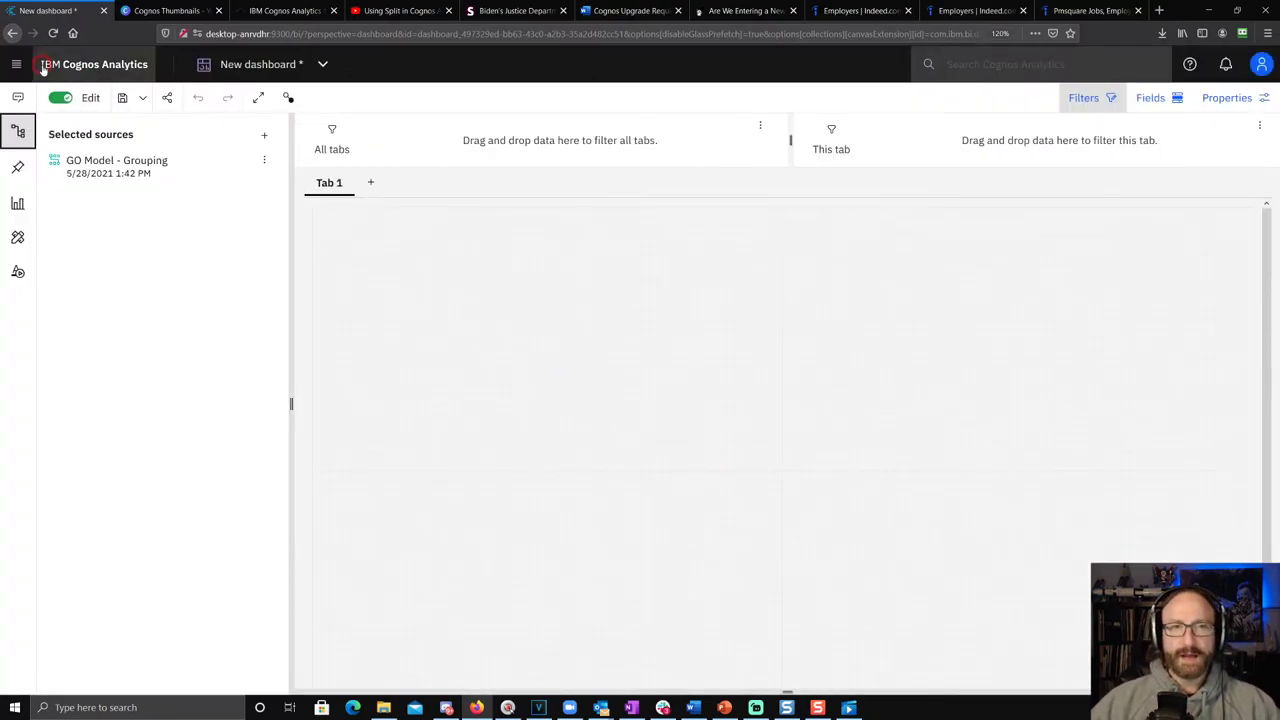
{"action": "left_click", "coordinate": [135, 172]}
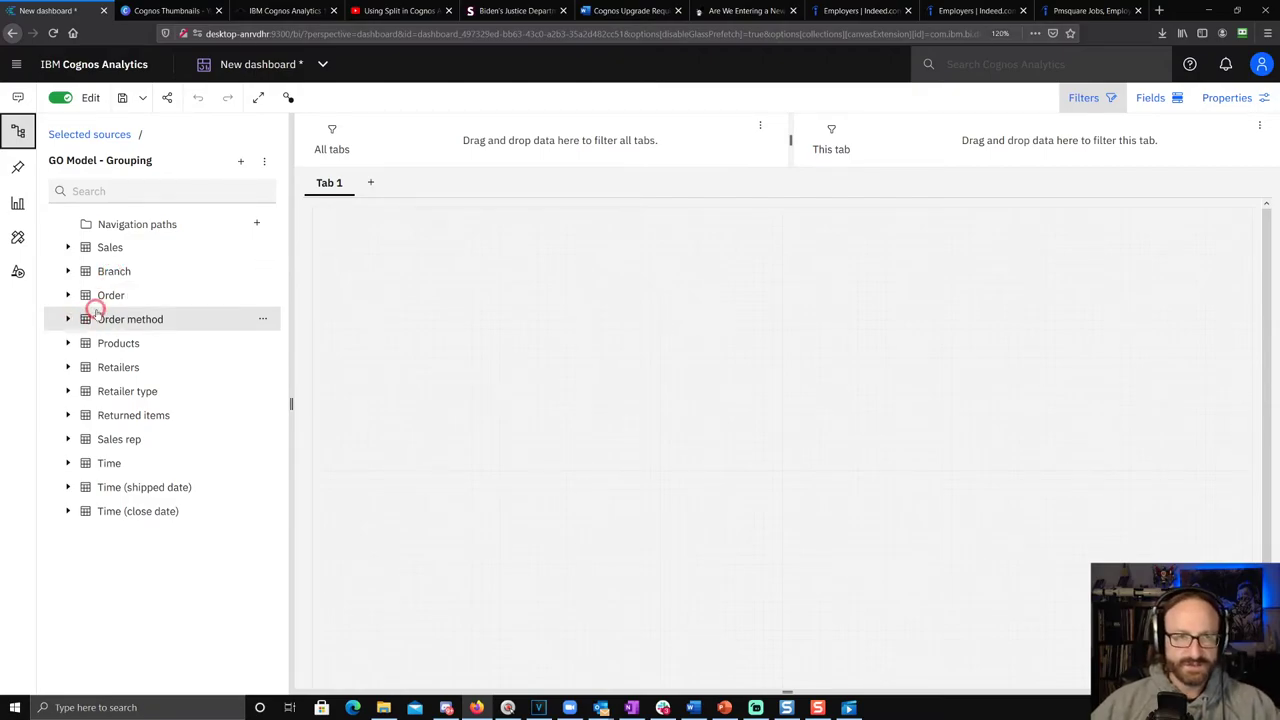
- Chart Gross profit by Retailer type on the dashboard canvas
{"action": "left_click", "coordinate": [68, 391]}
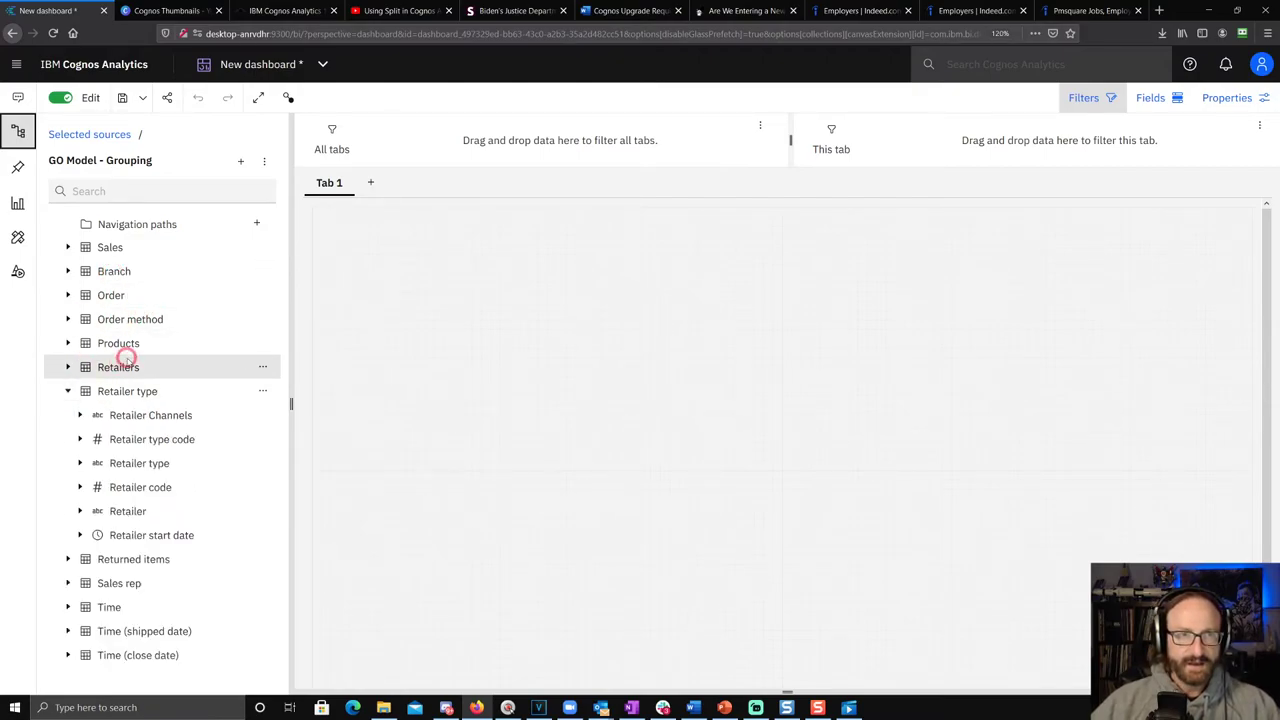
{"action": "left_click", "coordinate": [162, 462]}
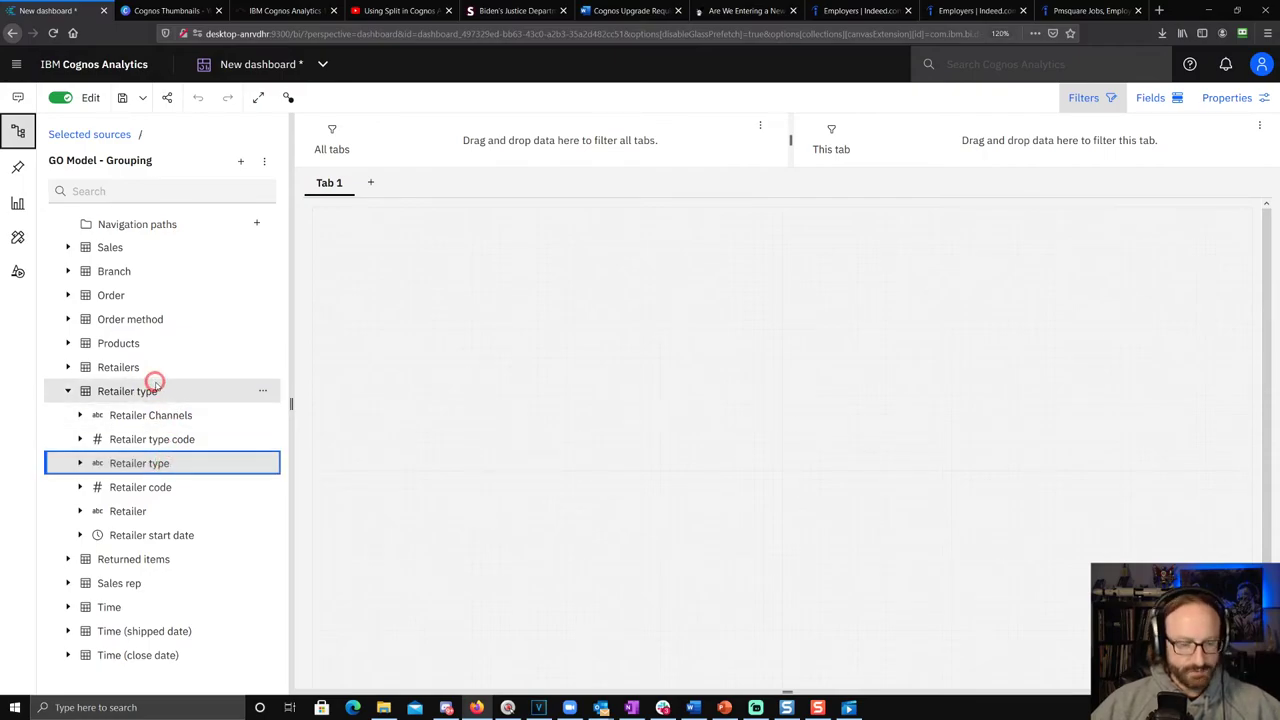
{"action": "left_click", "coordinate": [65, 250]}
{"action": "scroll", "coordinate": [150, 300], "scroll_direction": "down", "scroll_amount": 4}
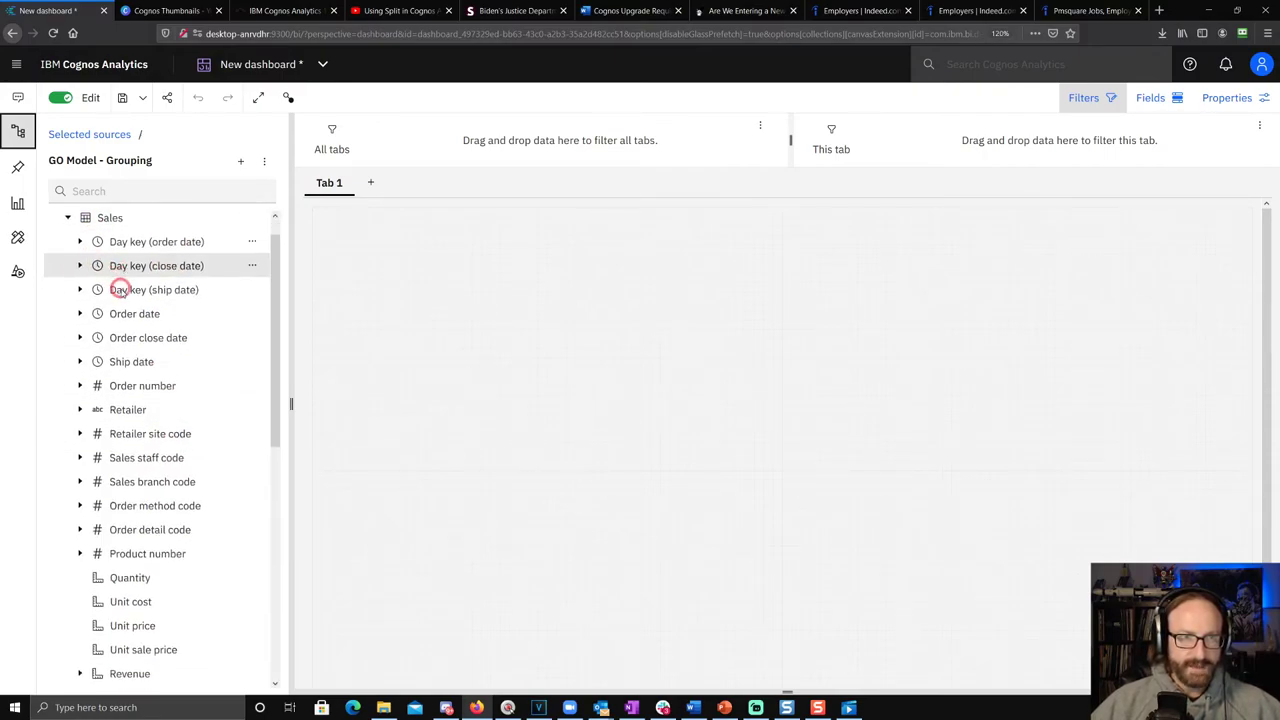
{"action": "left_click", "coordinate": [166, 468]}
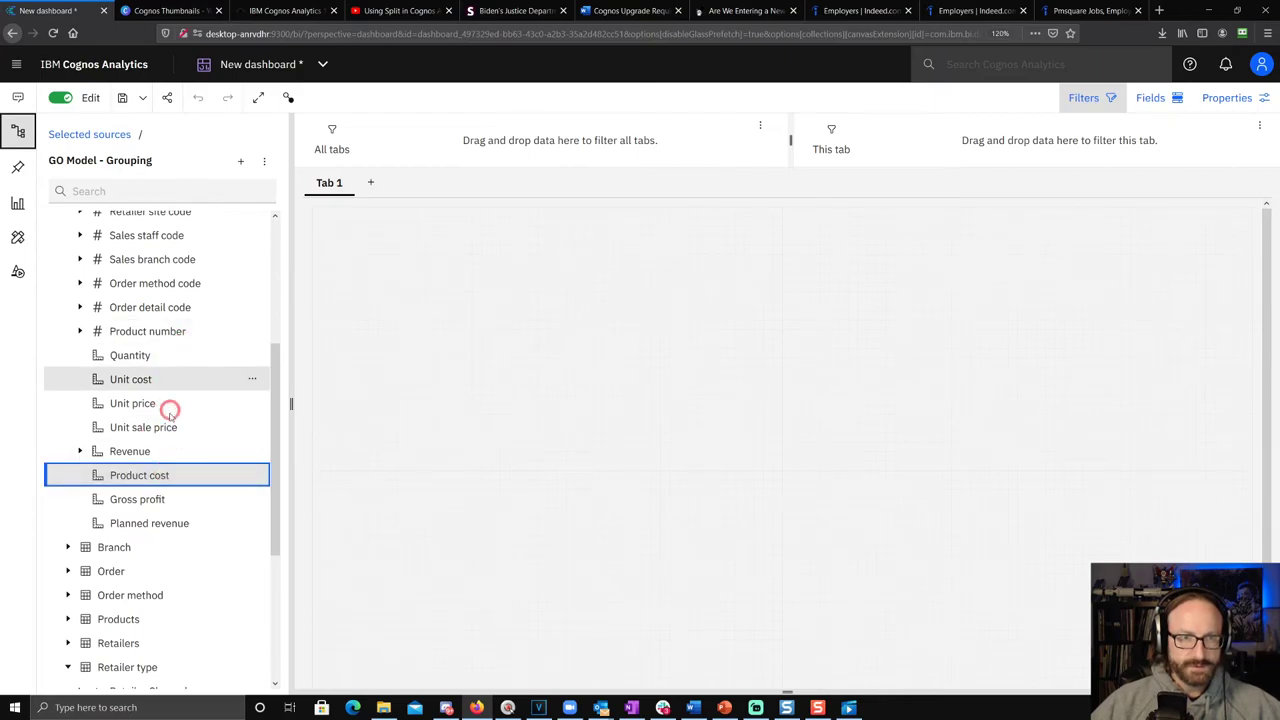
{"action": "left_click", "coordinate": [166, 500], "text": "ctrl"}
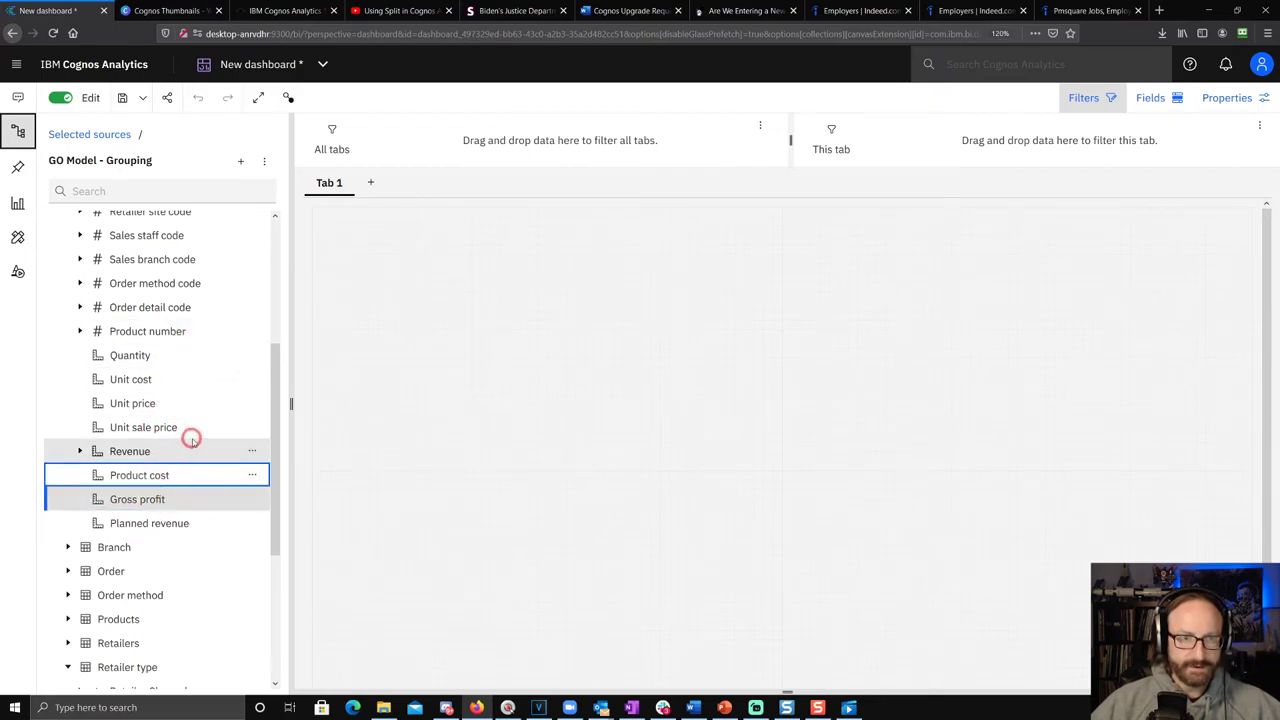
{"action": "scroll", "coordinate": [189, 434], "scroll_direction": "down", "scroll_amount": 5}
{"action": "left_click_drag", "start_coordinate": [167, 257], "coordinate": [552, 340]}
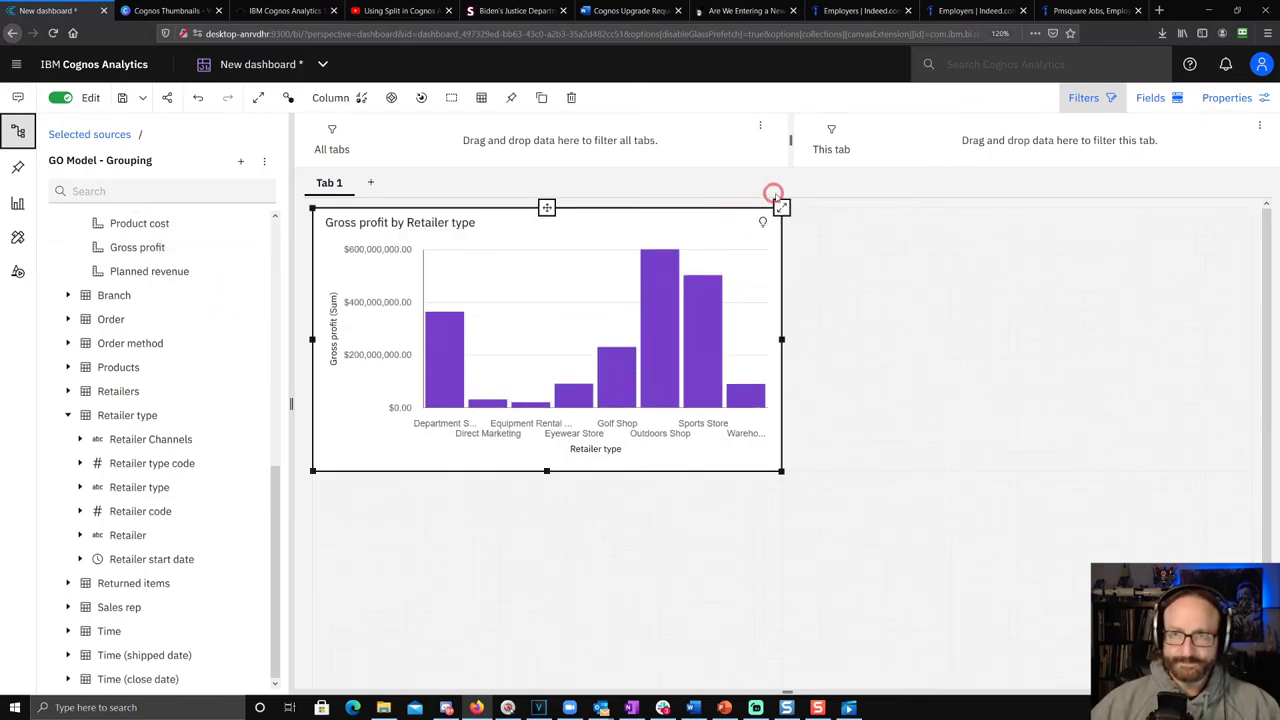
- Expand the Gross profit by Retailer type chart to fill the view
{"action": "left_click", "coordinate": [785, 226]}
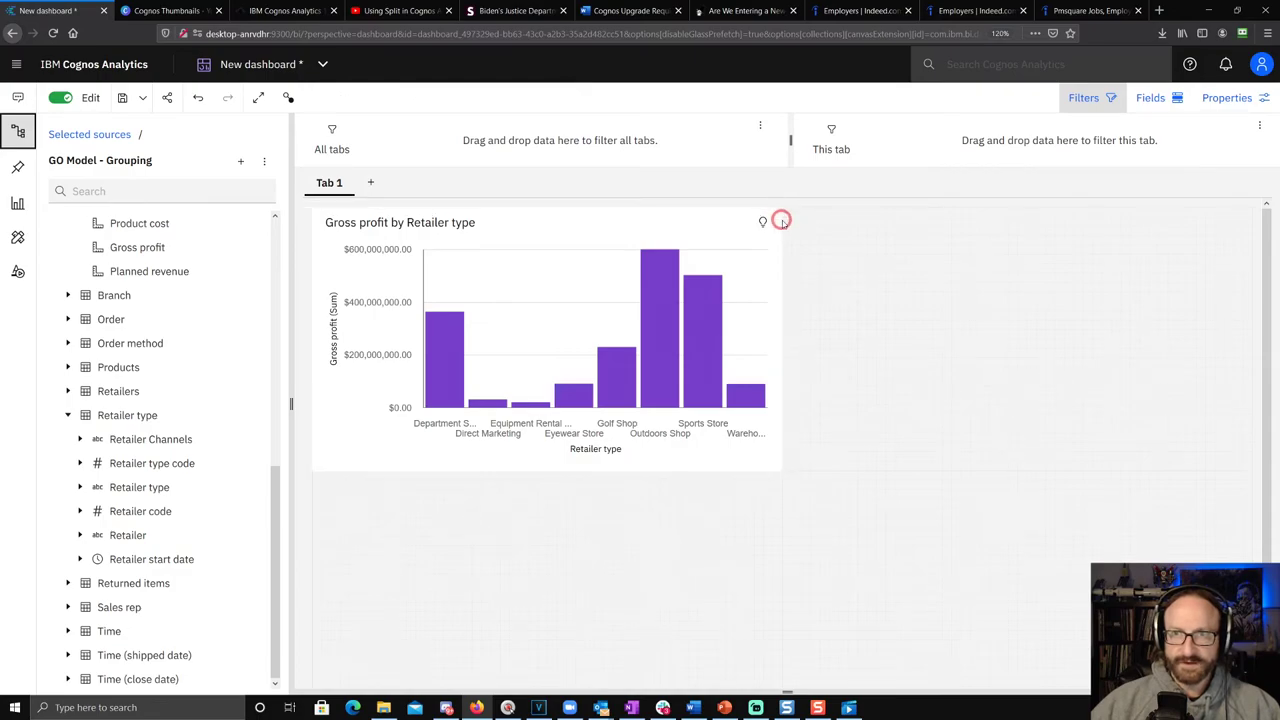
{"action": "left_click", "coordinate": [757, 238]}
{"action": "left_click", "coordinate": [779, 211]}
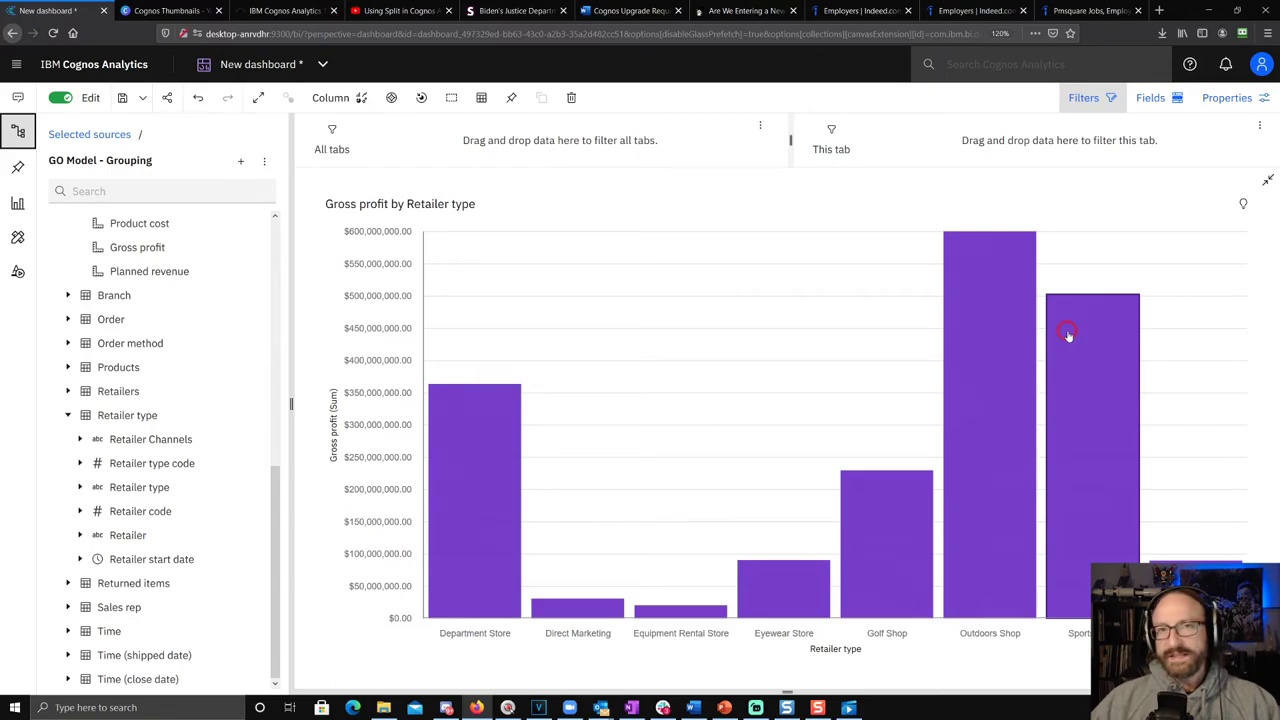
{"action": "mouse_move", "coordinate": [1068, 335]}
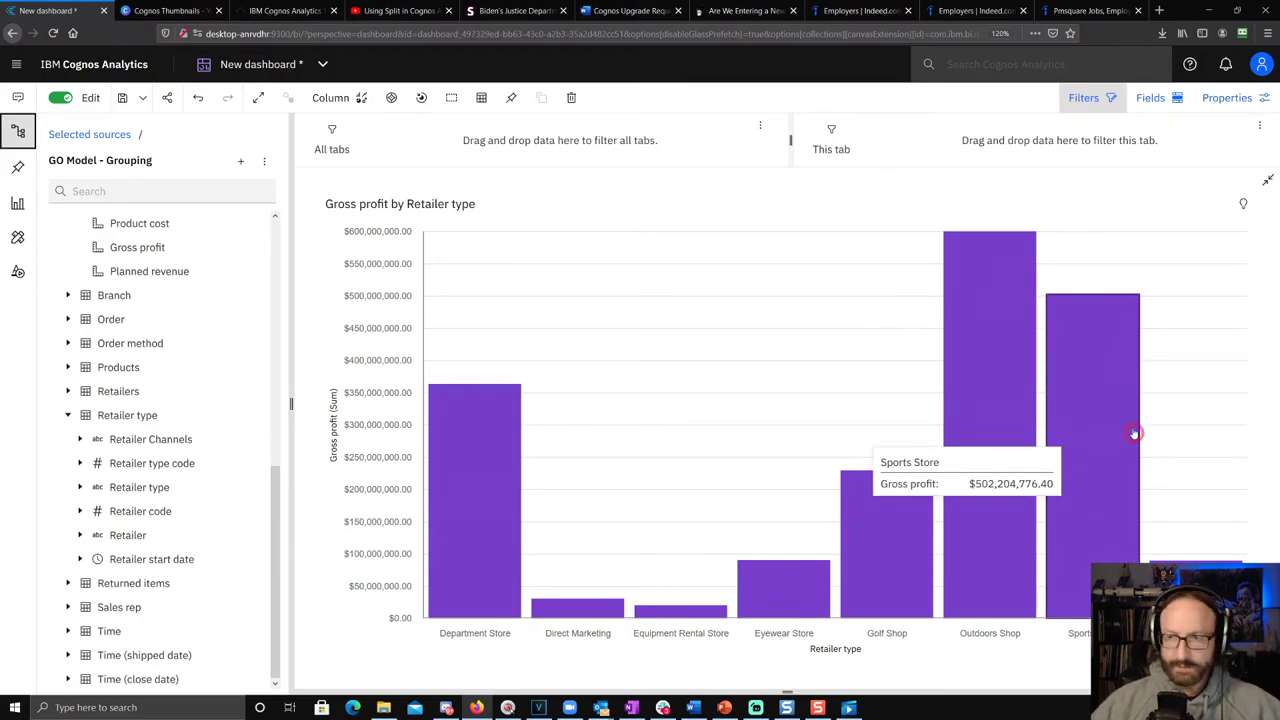
- Group the Sports Store, Outdoors Shop, Golf Shop and Eyewear Store bars as 'Specialty Channel'
{"action": "left_click", "coordinate": [1075, 371]}
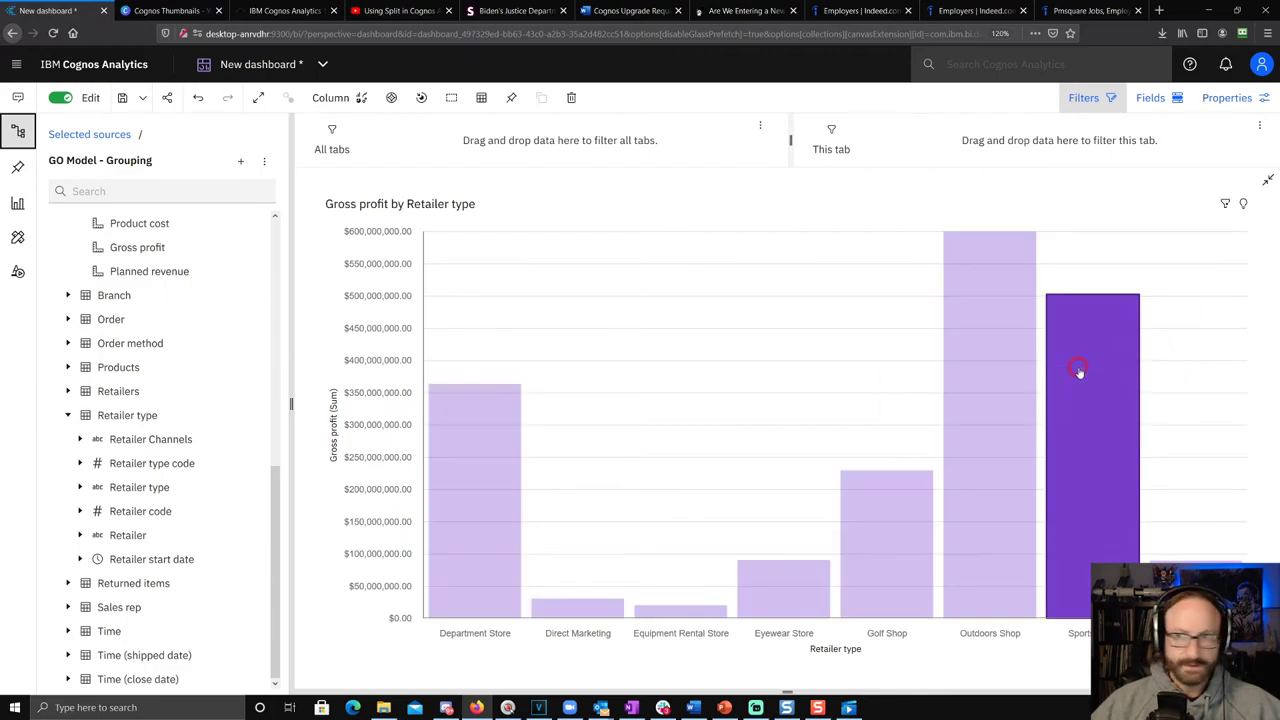
{"action": "left_click", "coordinate": [990, 357], "text": "ctrl"}
{"action": "left_click", "coordinate": [900, 480], "text": "ctrl"}
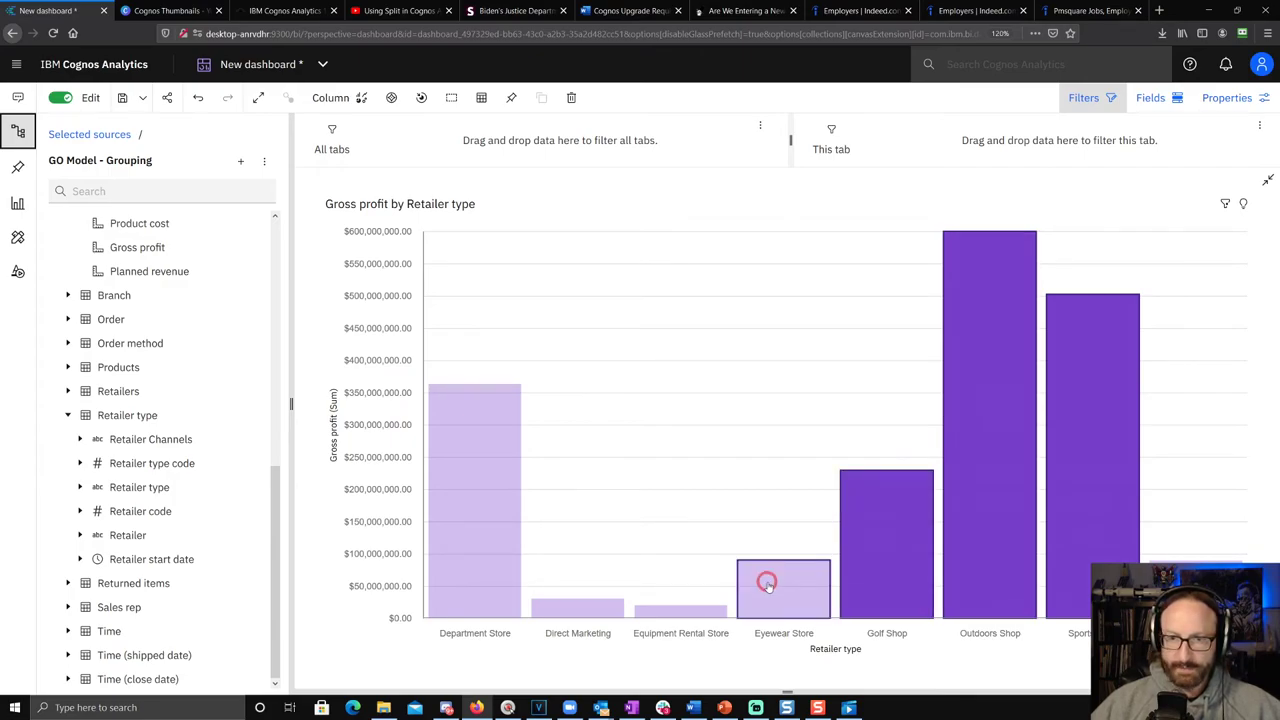
{"action": "left_click", "coordinate": [767, 585], "text": "ctrl"}
{"action": "right_click", "coordinate": [877, 517]}
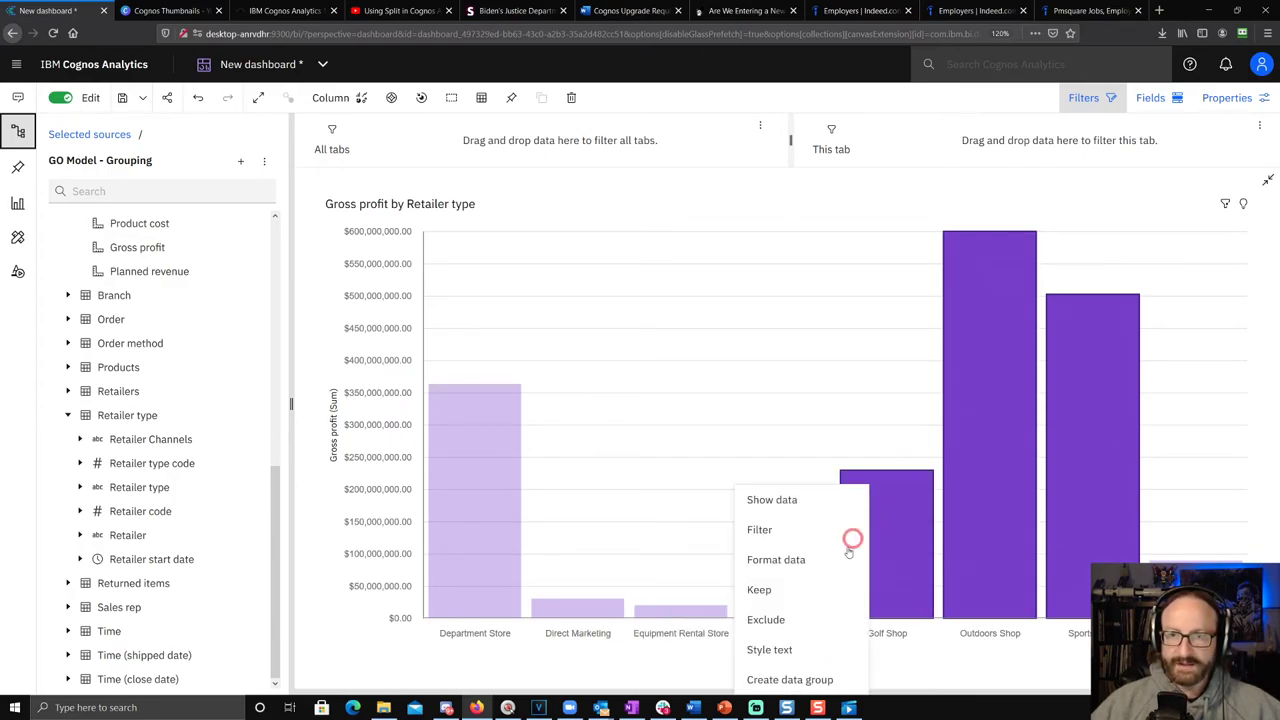
{"action": "left_click", "coordinate": [815, 680]}
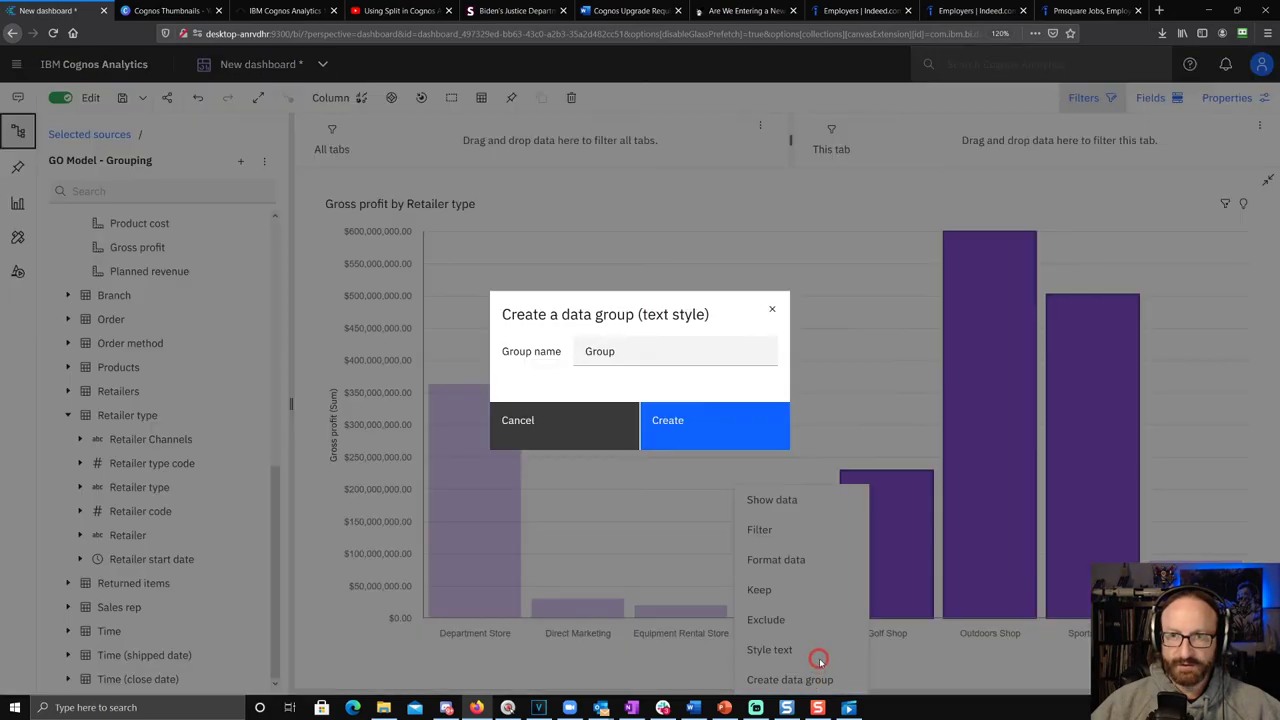
{"action": "left_click", "coordinate": [637, 355]}
{"action": "key", "text": "BackSpace"}
{"action": "key", "text": "BackSpace"}
{"action": "key", "text": "BackSpace"}
{"action": "key", "text": "BackSpace"}
{"action": "key", "text": "BackSpace"}
{"action": "type", "text": "Specialty Cha"}
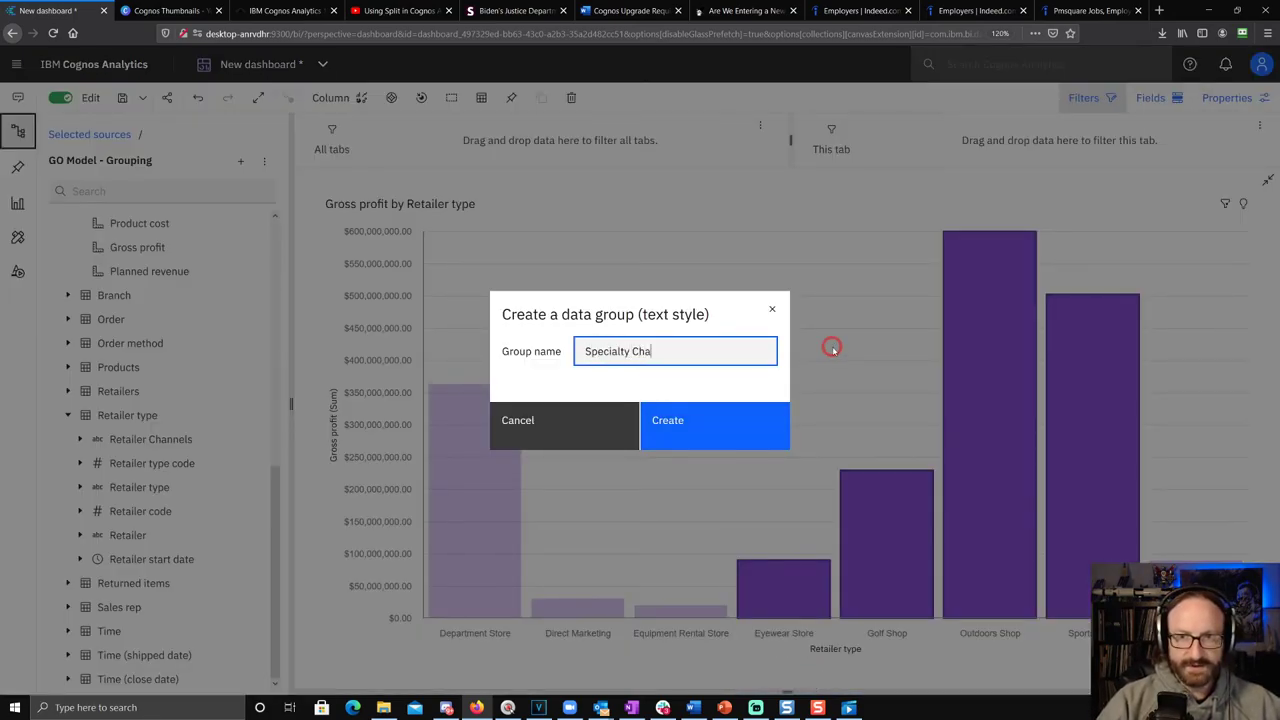
{"action": "type", "text": "nnel"}
{"action": "left_click", "coordinate": [726, 424]}
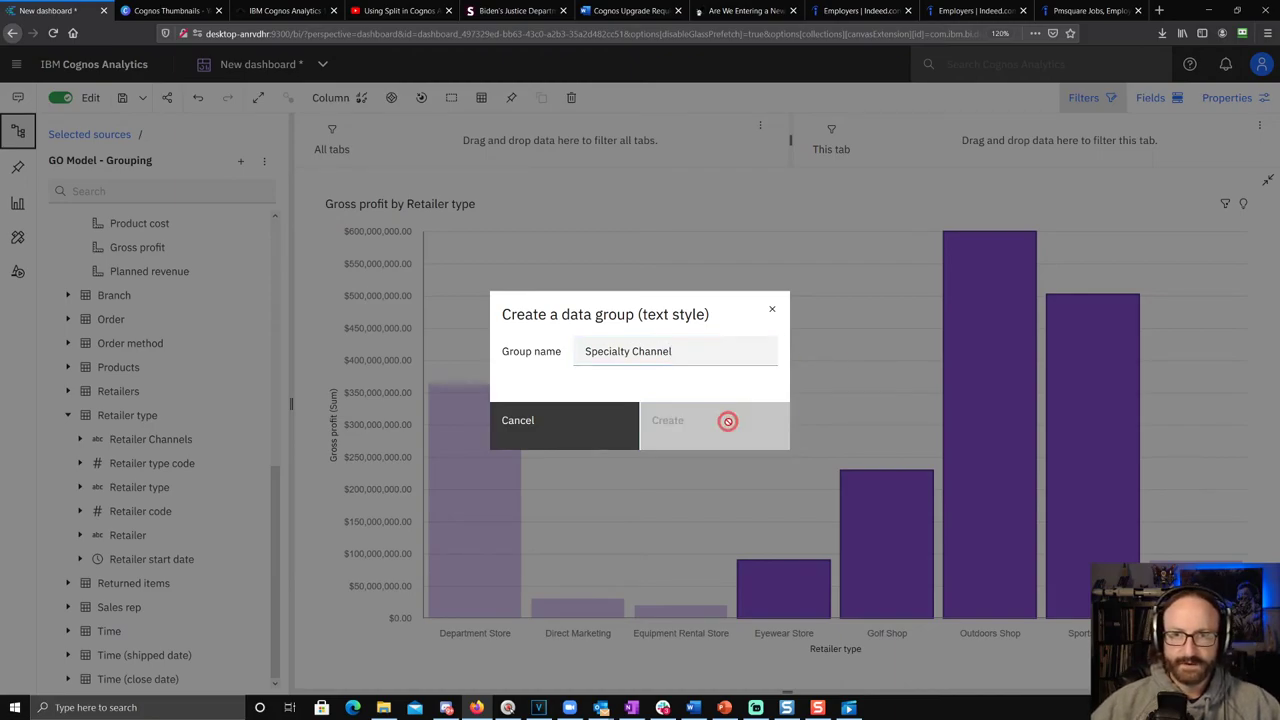